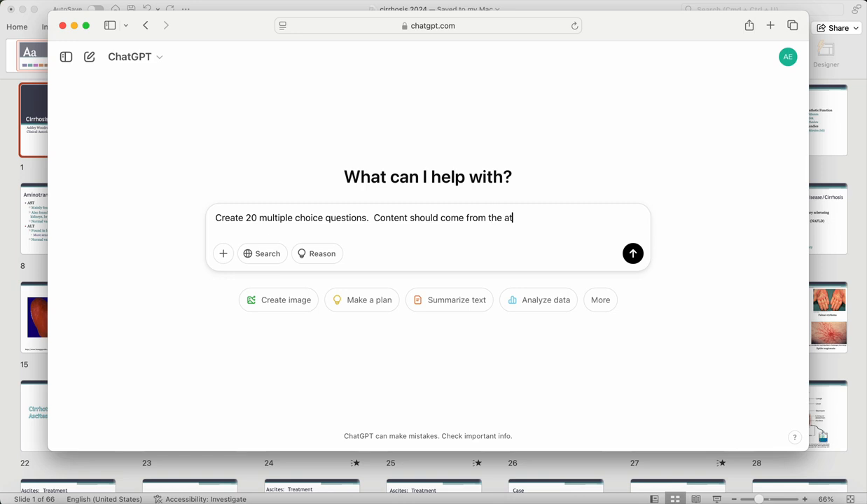
Step: Complete the prompt sentence so content comes from the attached cirrhosis powerpoint presentation with attention paid to the learning objectives
type("ed cirrhosis powerpoint")
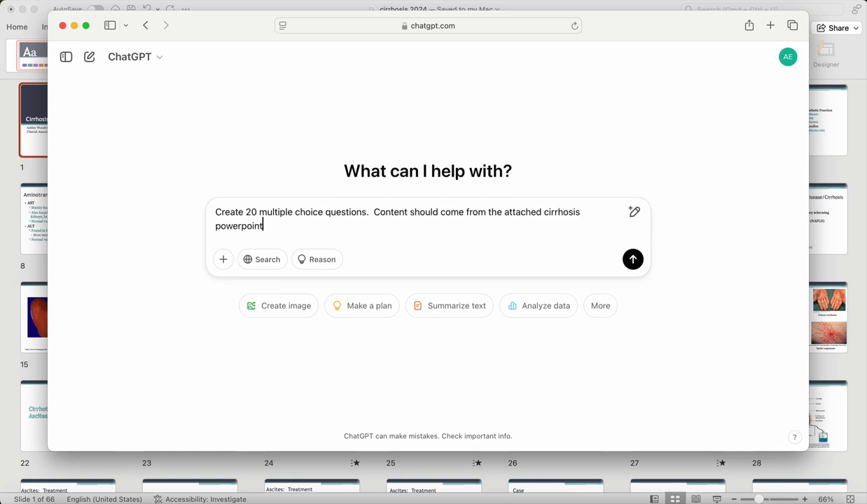
type(" presentation with")
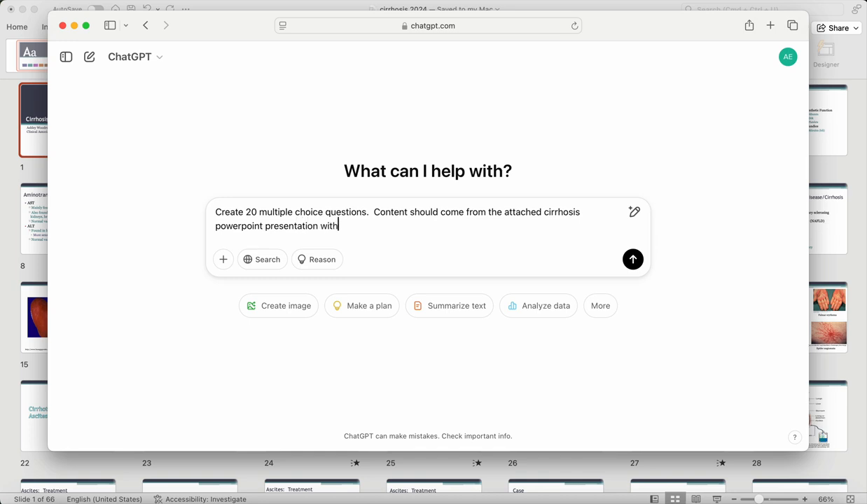
type(" atten")
key("BackSpace")
type("ention paid to the learning ob")
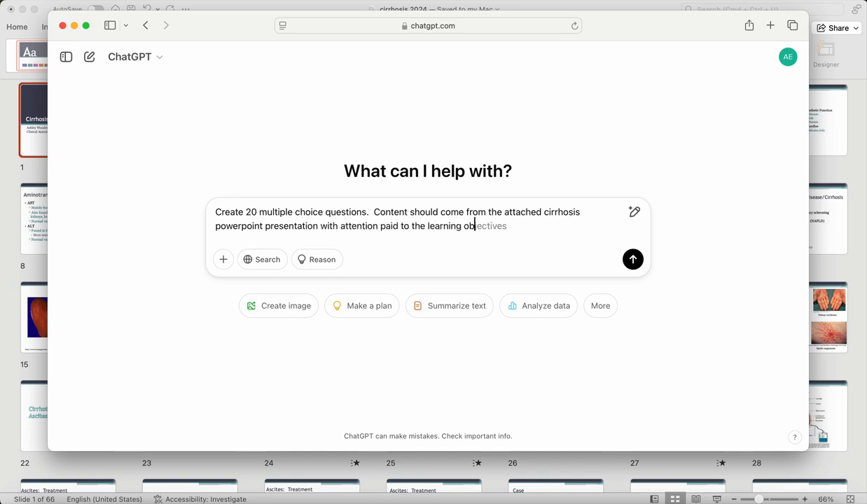
type("jectives.  Please use the")
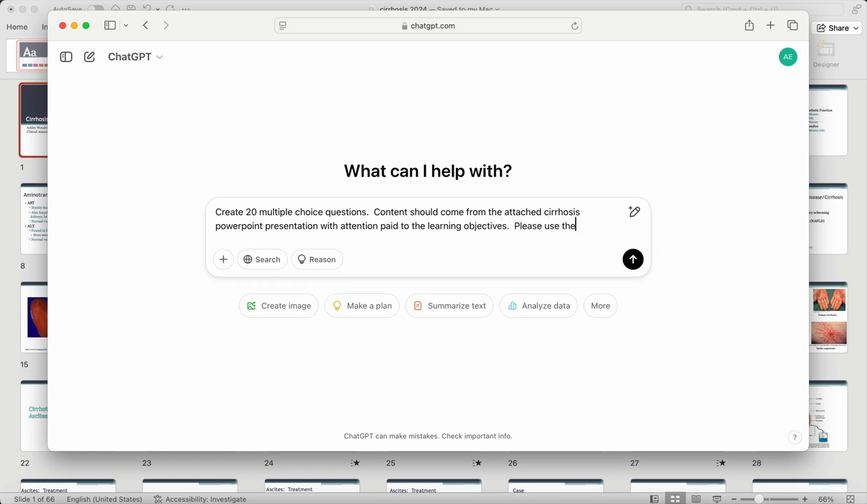
Step: Extend the prompt to request using the attached pdf article to write the questions in the proper form
type(" attached pdf article to")
type(" write the")
type(" questi")
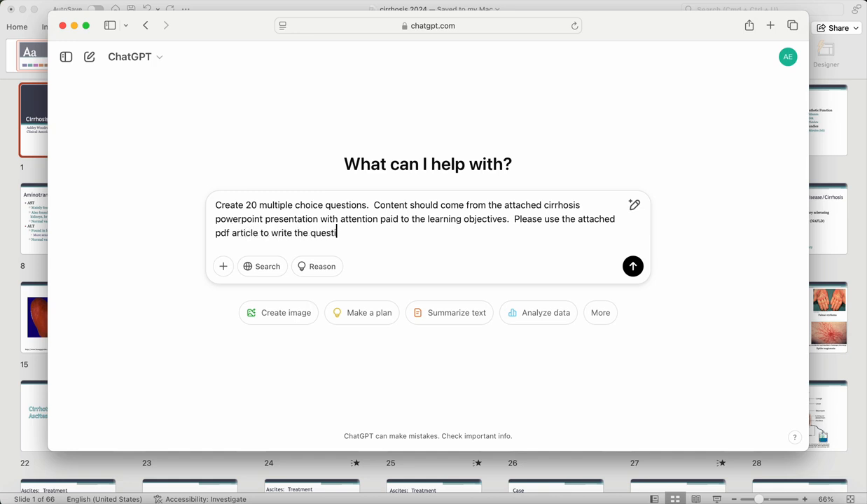
type("ons in the proper form.")
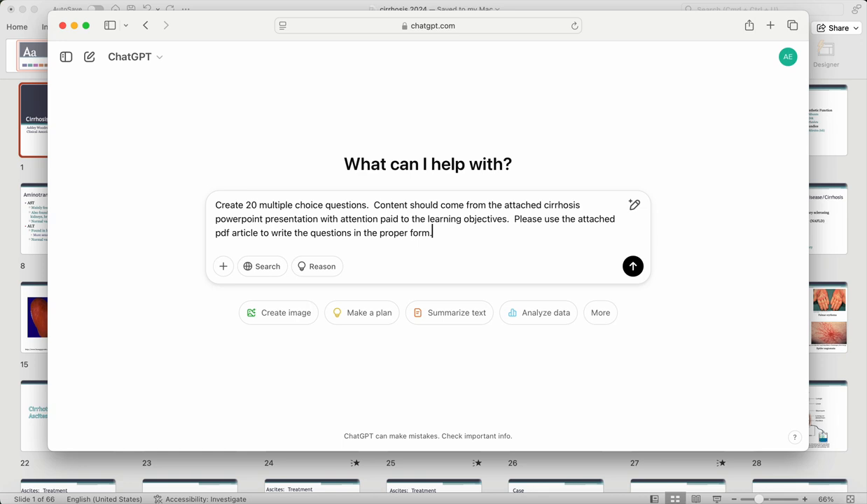
Step: Add to the prompt that each question should have 5 options (A-E) and that the correct answer be denoted
type("Each question ")
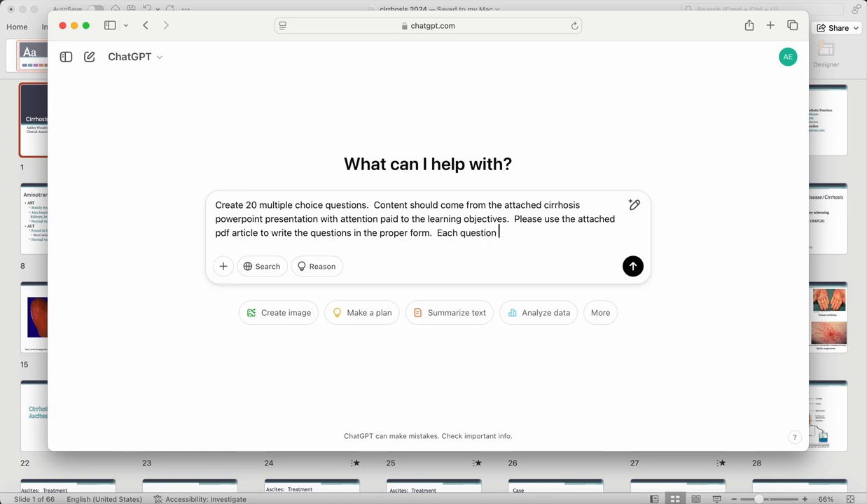
type("should have 5 options (A-E")
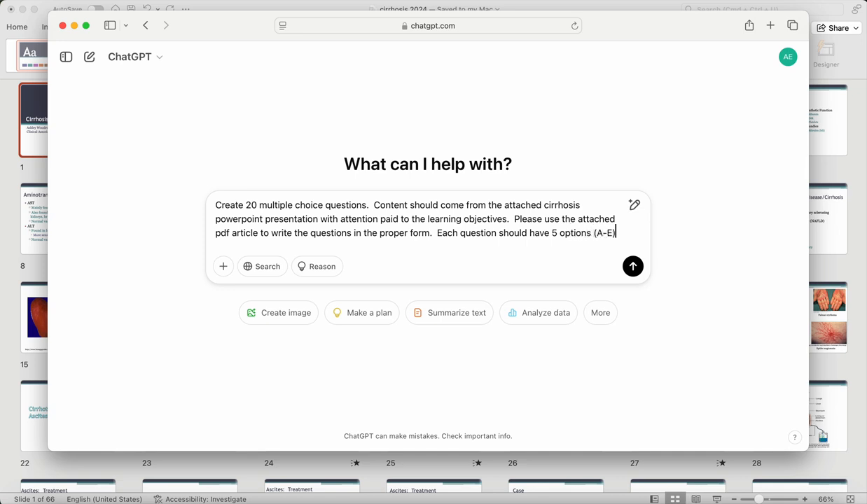
type(").  Please al")
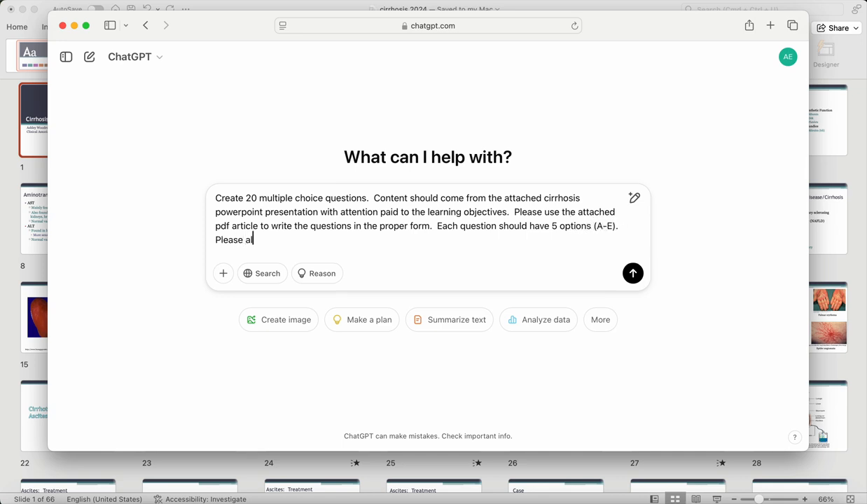
type("so denote the correc")
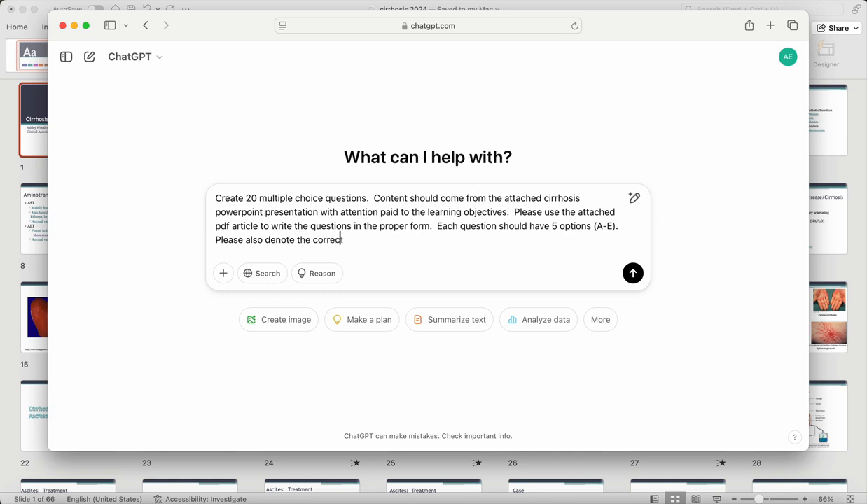
type("t answer.  Please make the ques")
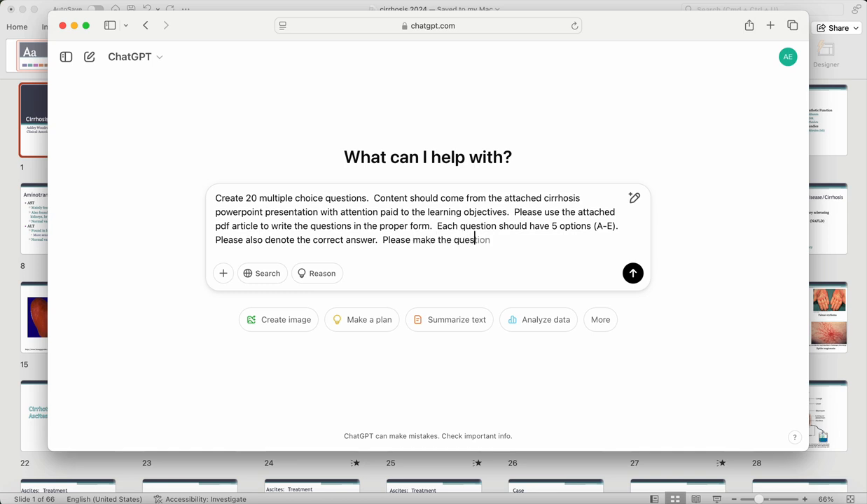
Step: Finish the prompt by asking for case based questions when generating drug therapy selection questions, and for the output as a canvas
type("tions case based w")
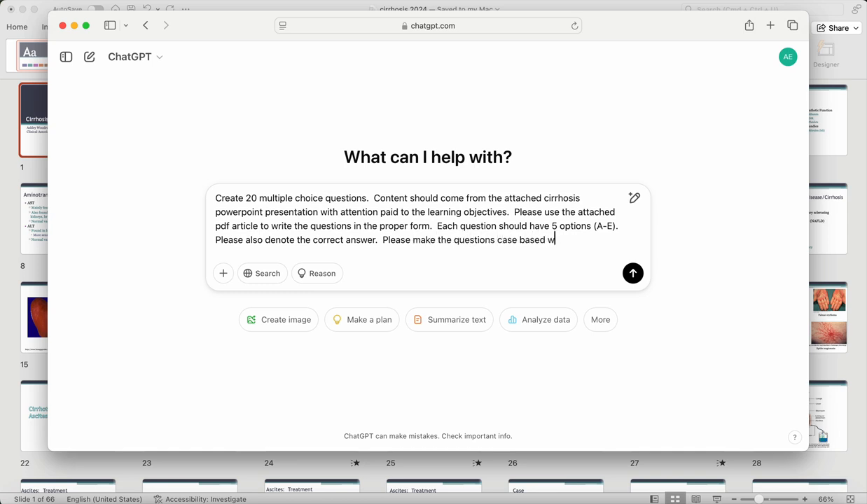
type("hen generated ")
type("drug therapy ")
type("selection questions")
type(".  Please give th")
type("is as a can")
type("vas.")
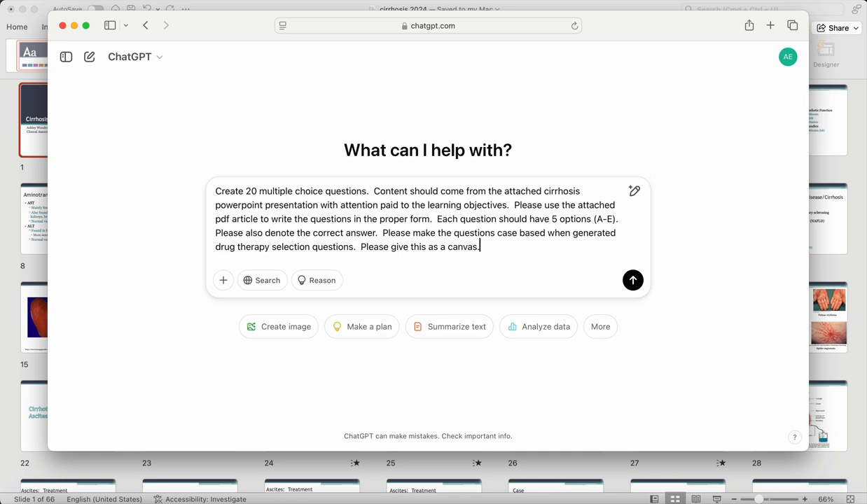
Step: Attach the presentation cirrhosis 2024.pptx from the computer's Cirrhosis folder to the prompt
left_click(223, 287)
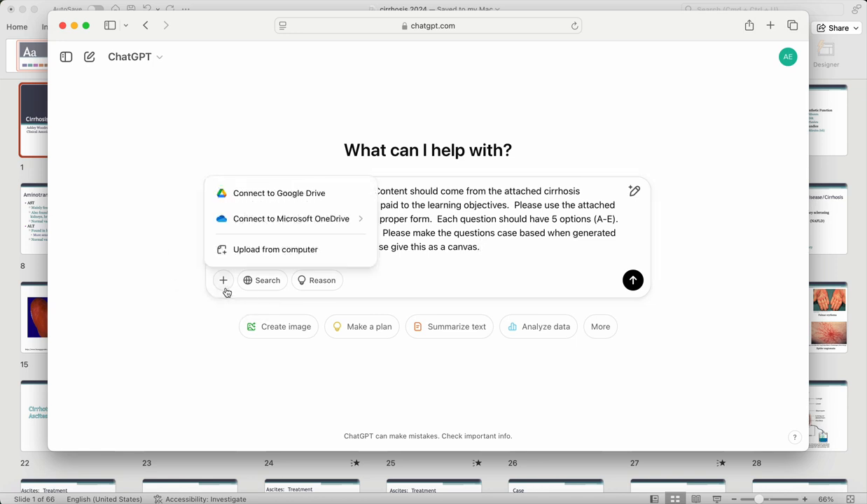
left_click(283, 251)
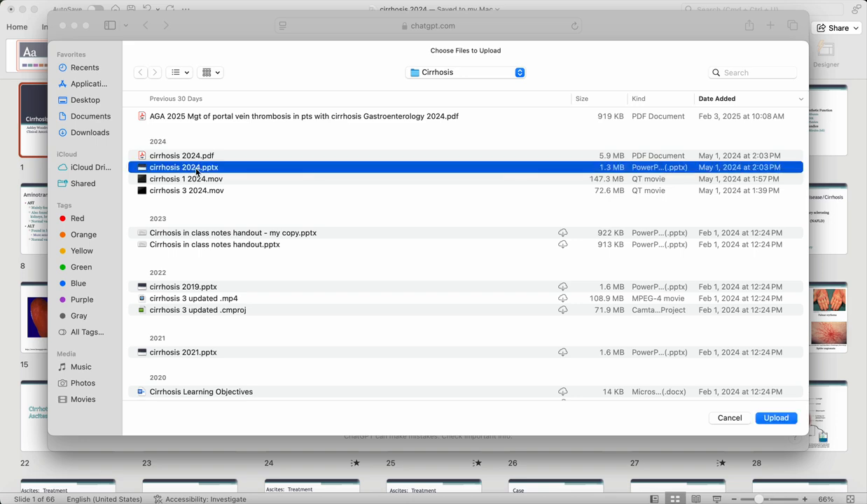
double_click(197, 168)
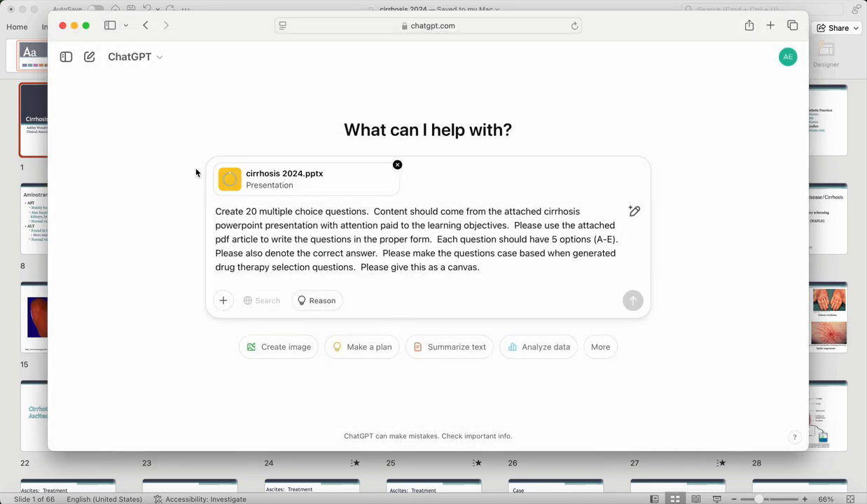
Step: Attach the article PIIS0002945923015723.pdf from the Downloads folder and submit the prompt
left_click(223, 302)
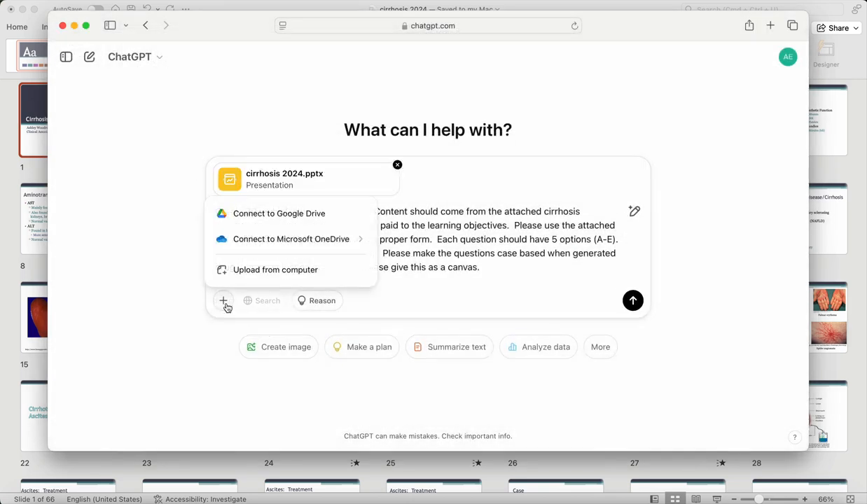
left_click(236, 274)
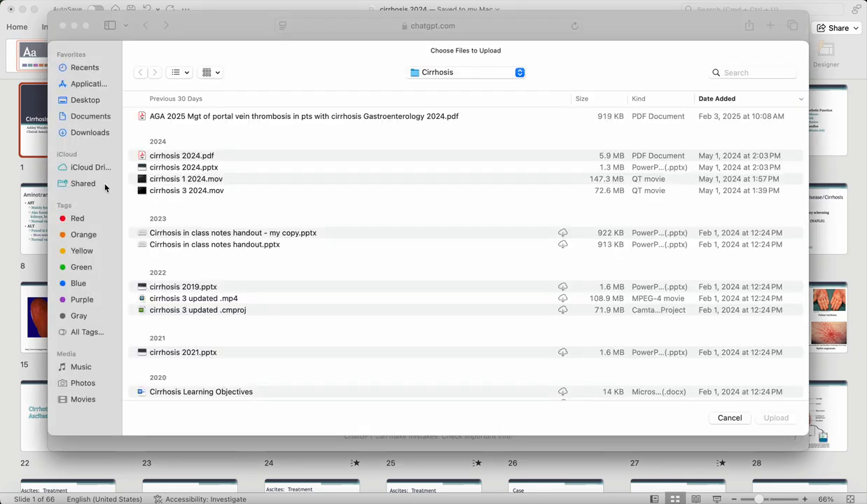
left_click(95, 132)
double_click(209, 121)
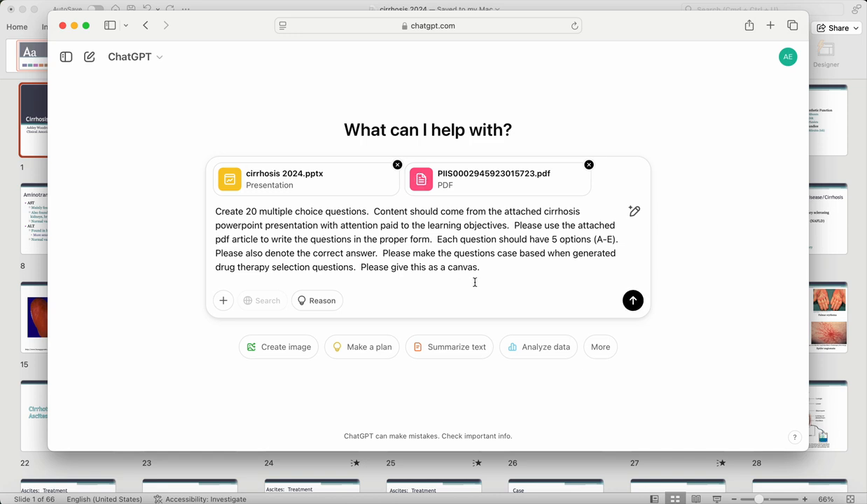
left_click(632, 302)
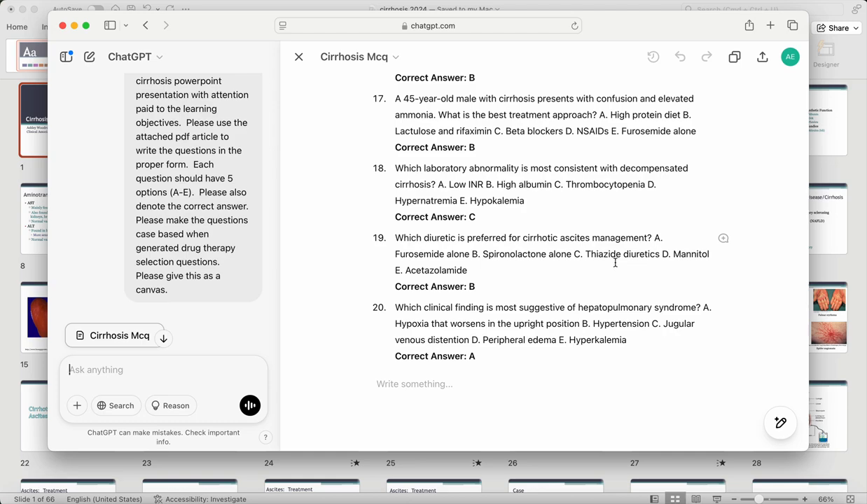
Step: Review the generated cirrhosis multiple choice questions in the canvas, checking their case detail, answer options and marked answers
scroll(615, 262, "up", 15)
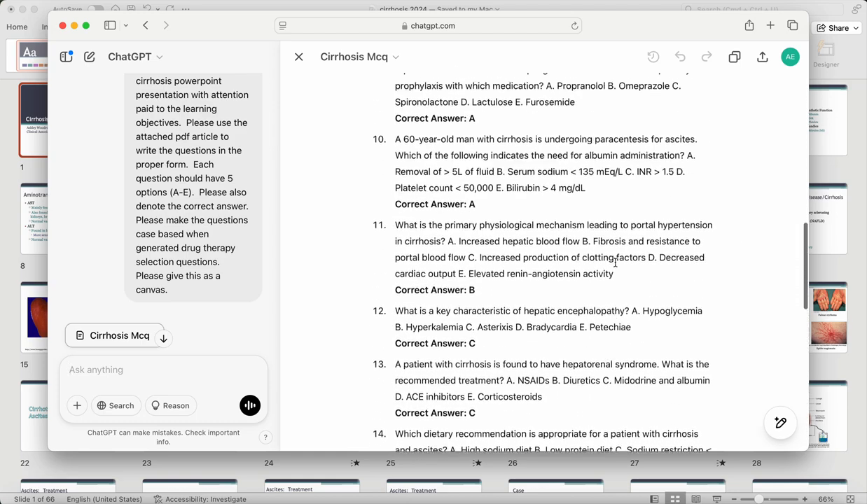
scroll(615, 262, "up", 12)
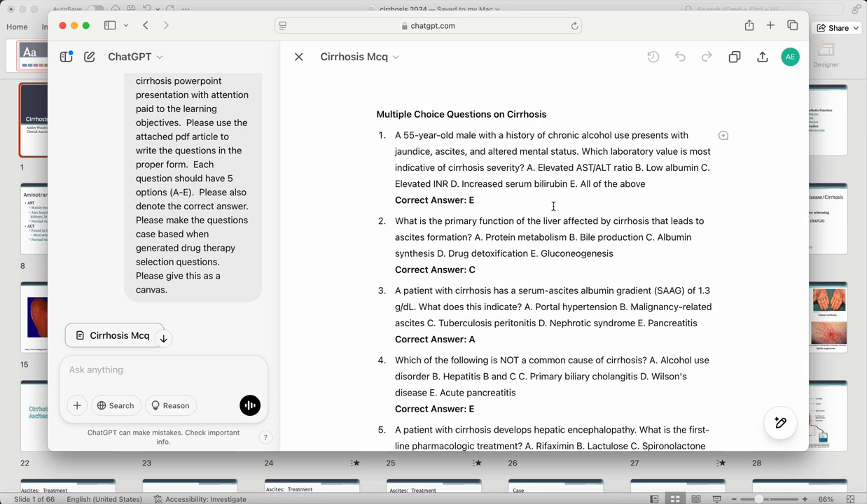
scroll(555, 221, "down", 3)
scroll(560, 221, "down", 2)
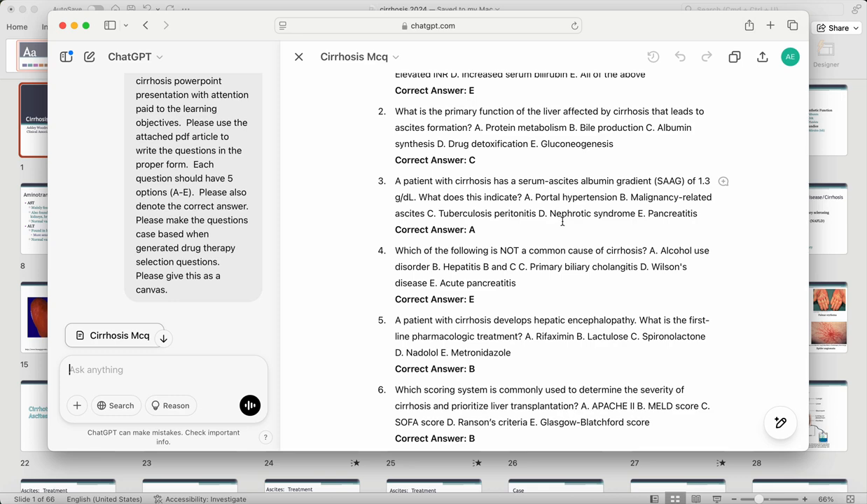
scroll(563, 221, "down", 3)
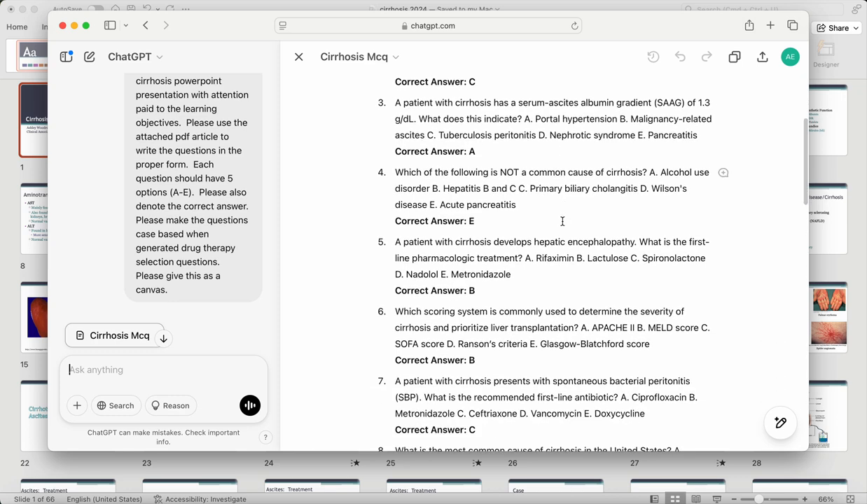
scroll(562, 221, "down", 3)
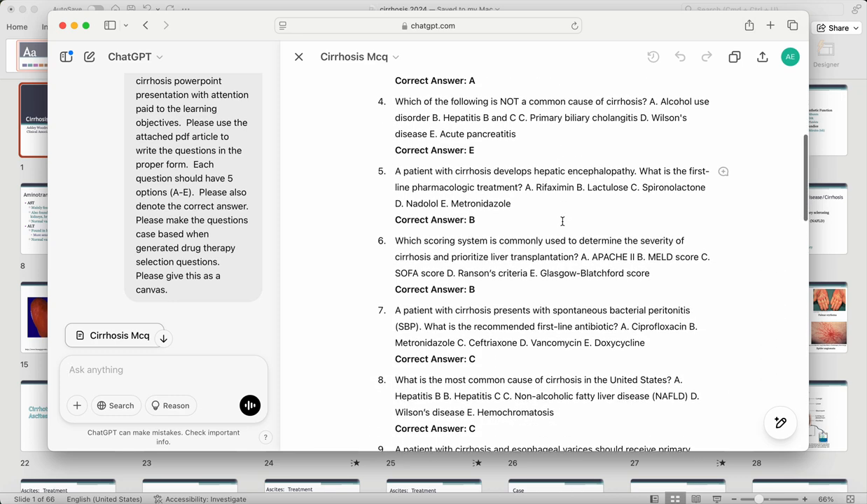
scroll(562, 222, "down", 3)
scroll(562, 221, "down", 1)
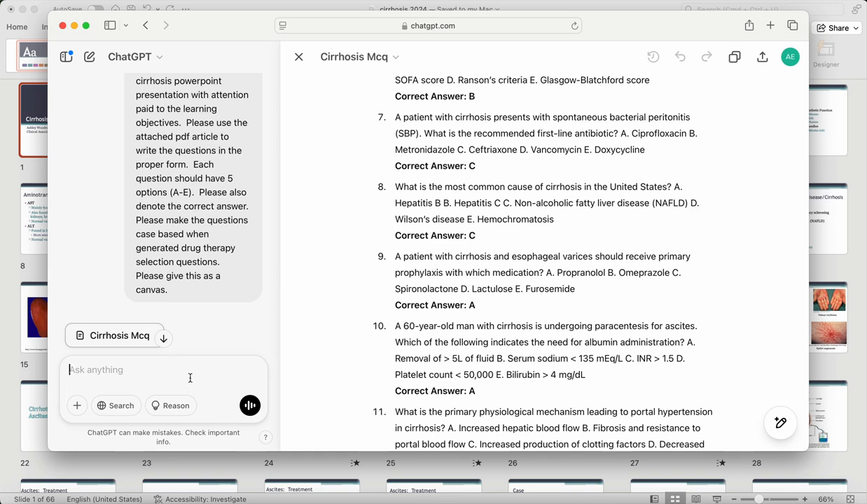
Step: Ask ChatGPT to add case based detail to these questions, including past medical history, vital signs, physical exam findings, laboratory blood tests and diagnostic tests
type("Add")
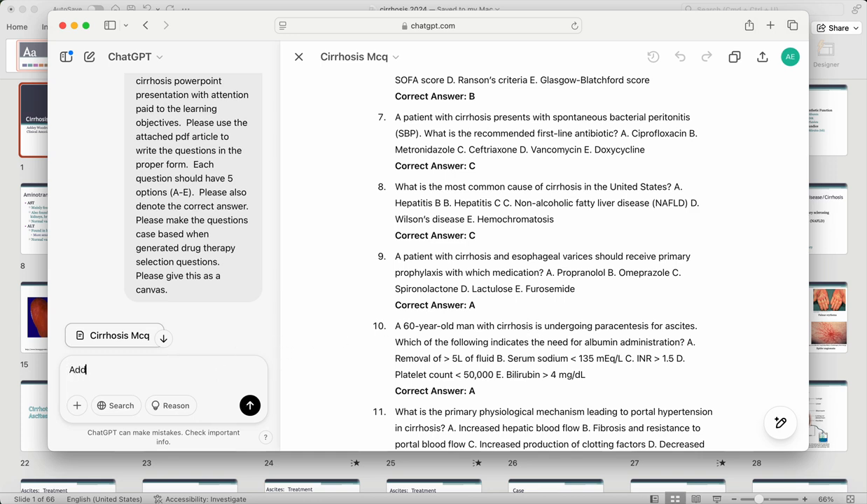
type(" in case based detail inc")
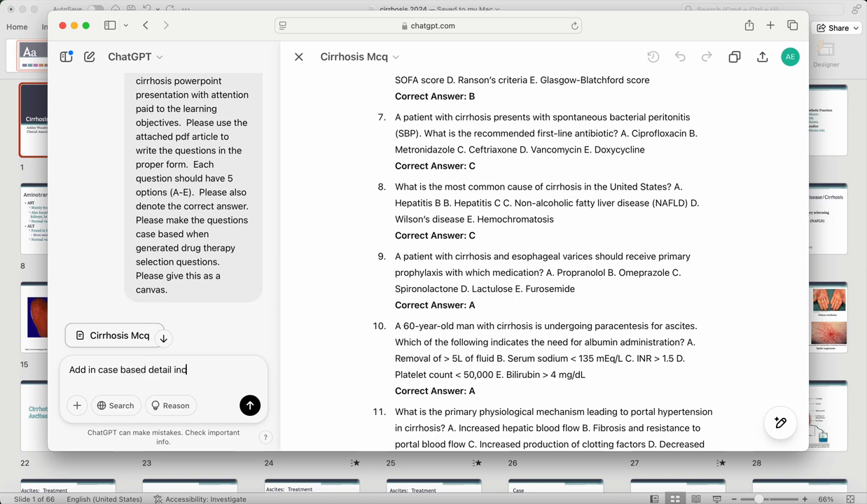
type("luding past medical hisot")
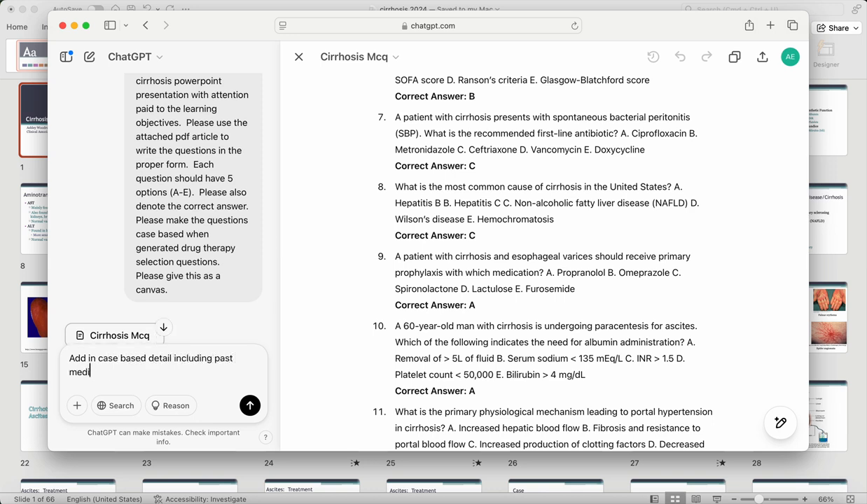
key("BackSpace")
key("BackSpace")
type("tory, vital sign")
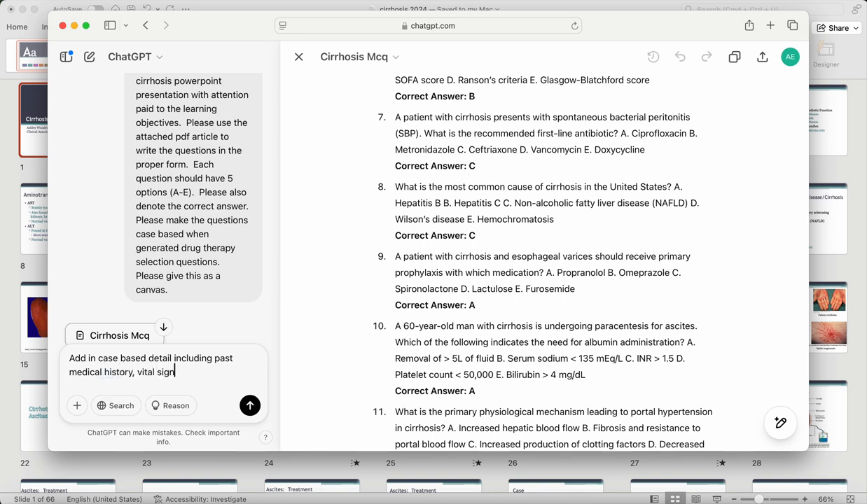
type("s, physical exam findings, labo")
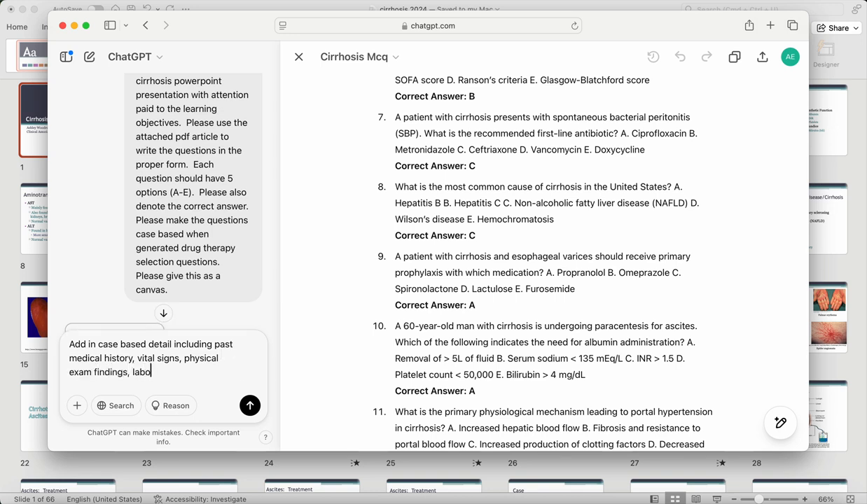
type("ratory blood test")
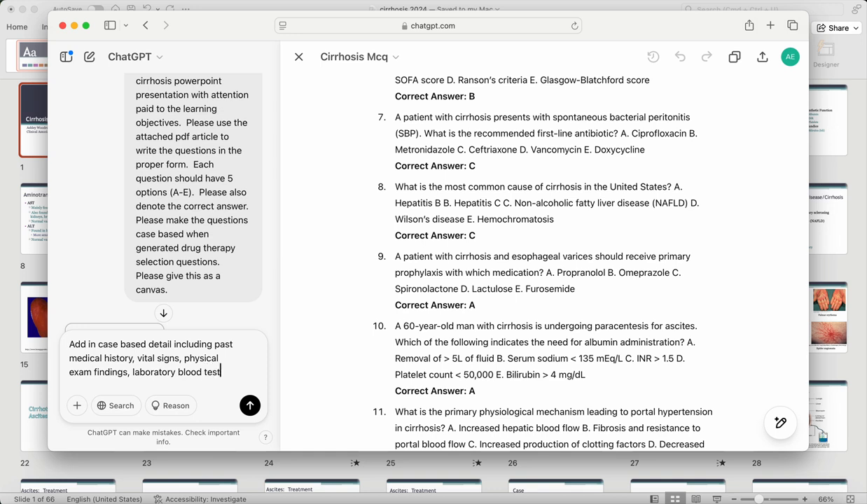
type("s and dia")
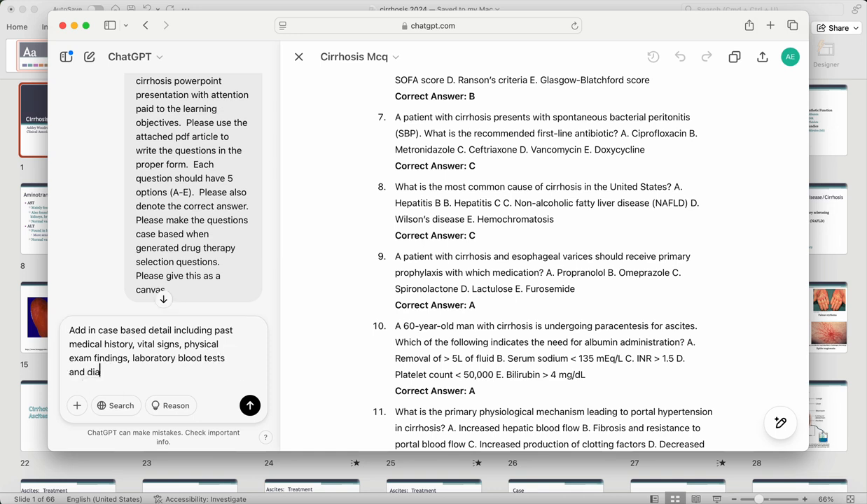
type("gnostic tests")
type("to thes")
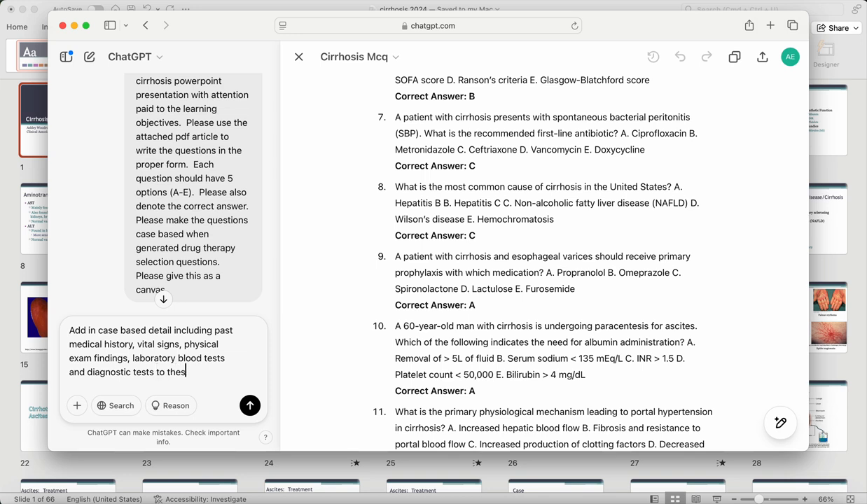
type("e questions please.")
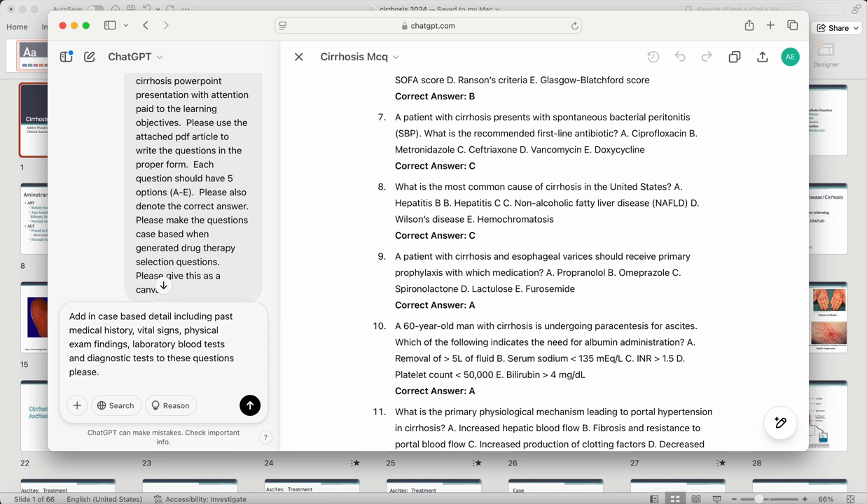
left_click(250, 406)
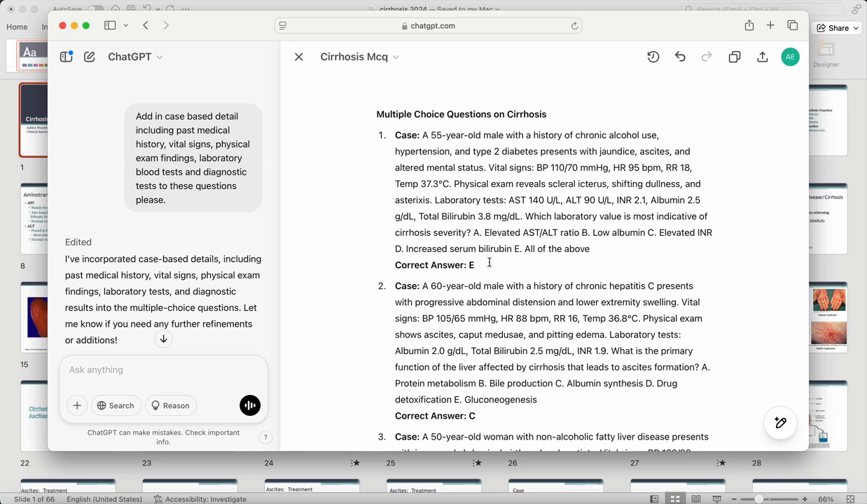
Step: Review the revised questions 1 to 4 in the canvas, checking their medical history, vital signs, exam findings, laboratory values and answer options
scroll(547, 260, "down", 1)
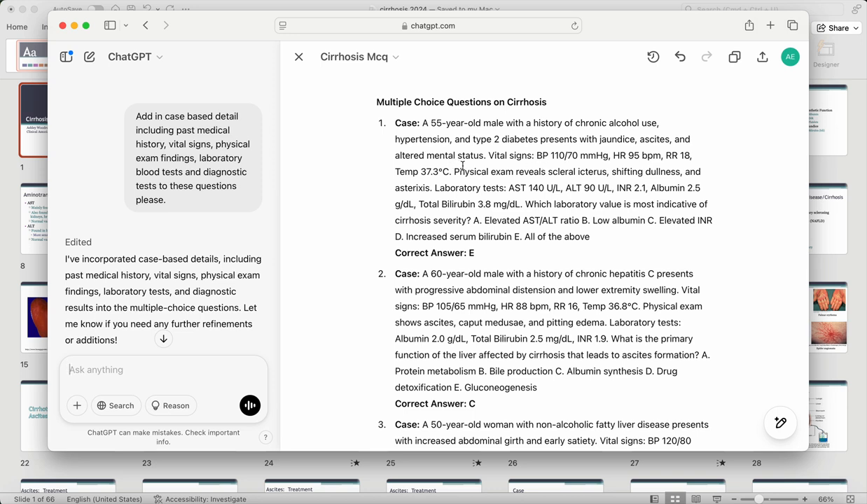
left_click_drag(437, 140, 538, 141)
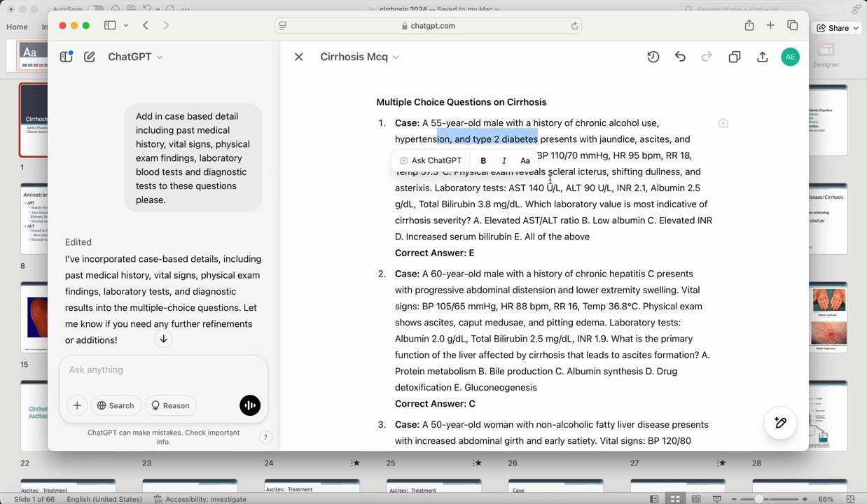
left_click(612, 152)
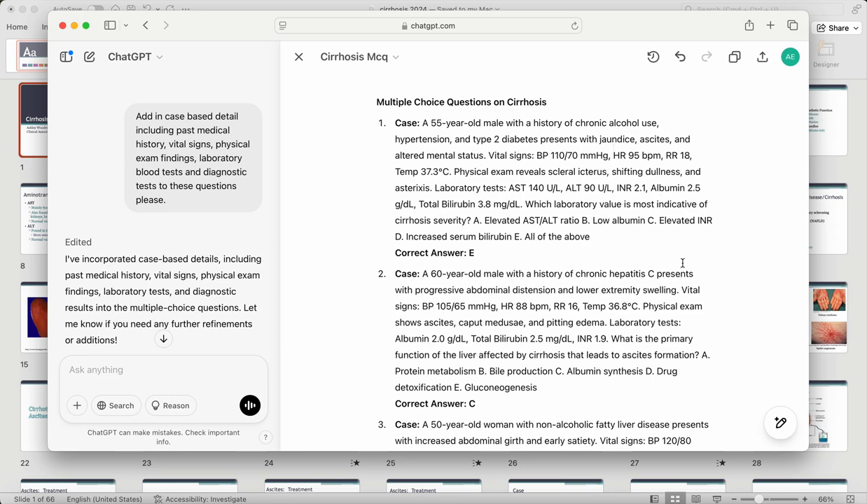
scroll(667, 256, "down", 1)
scroll(667, 256, "down", 5)
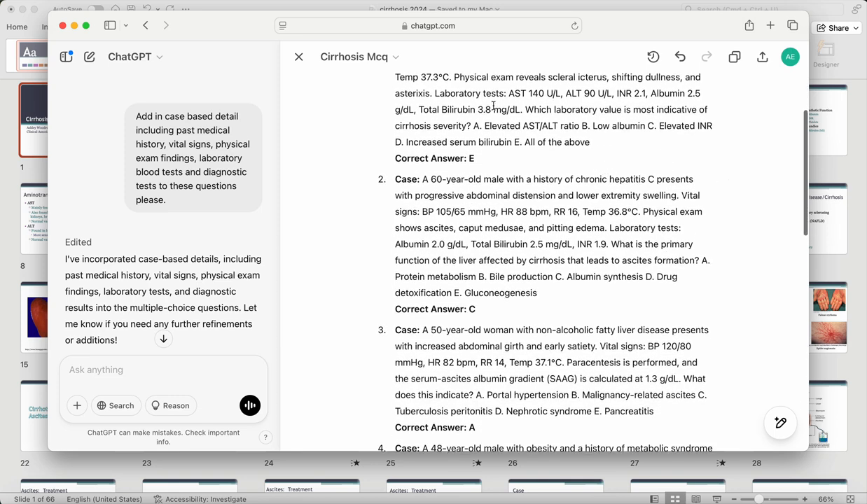
scroll(636, 176, "up", 1)
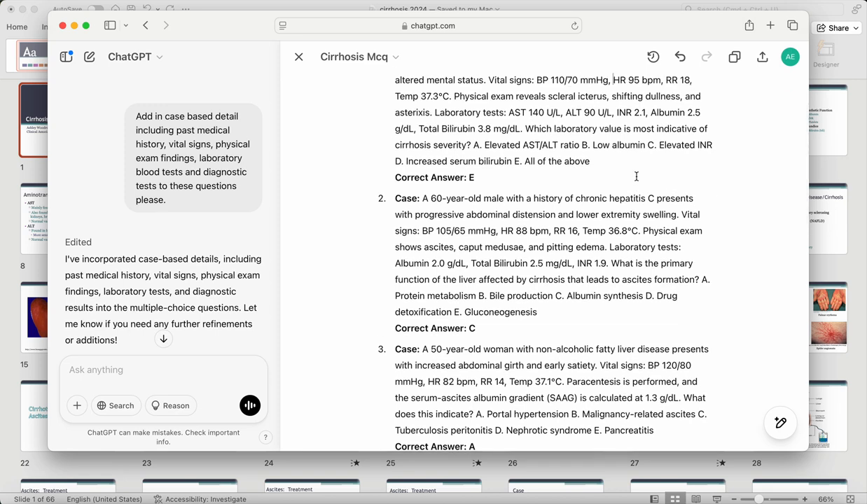
scroll(641, 203, "down", 2)
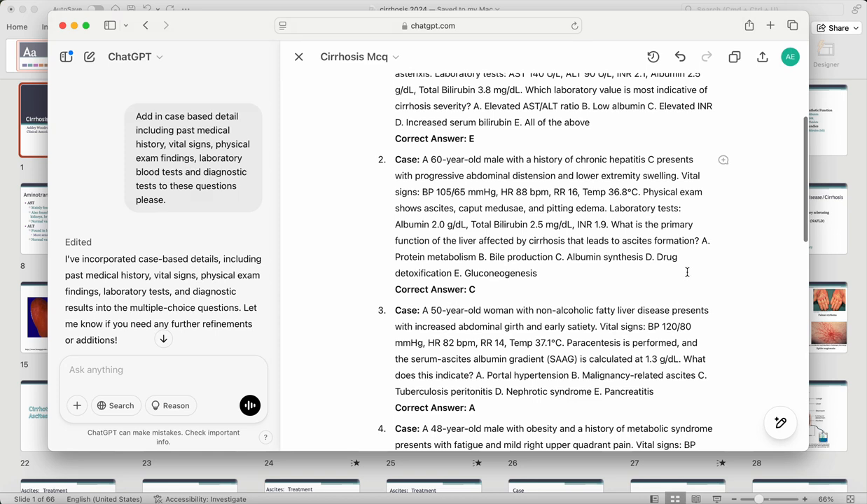
scroll(665, 249, "down", 2)
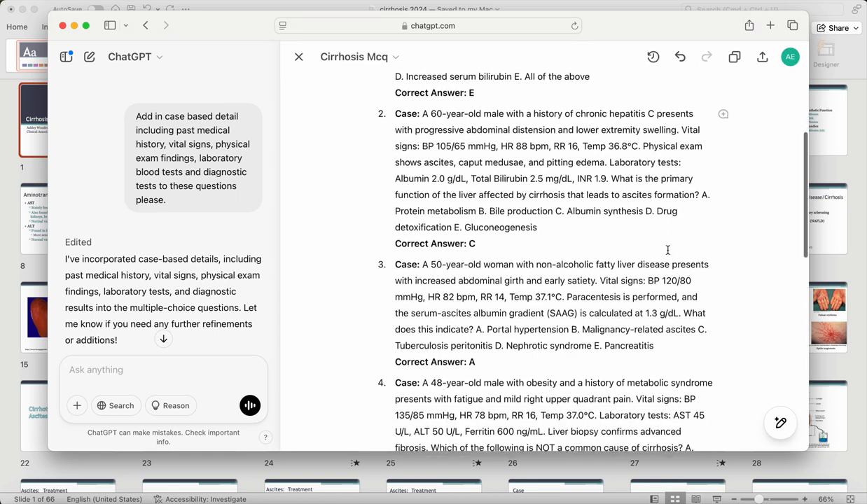
scroll(667, 250, "down", 2)
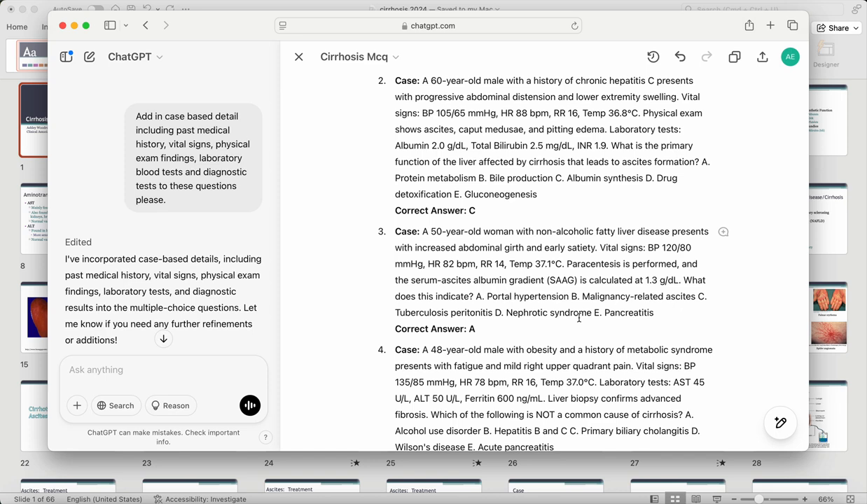
scroll(578, 318, "down", 4)
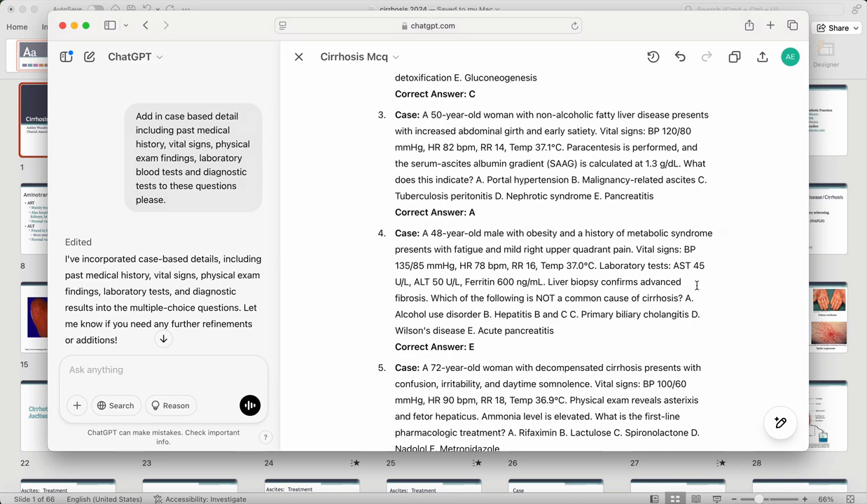
Step: Have ChatGPT remove question 4, about the 48-year-old male with obesity, by submitting "remove this question" on that canvas block
triple_click(662, 282)
left_click(723, 237)
type("remove this question")
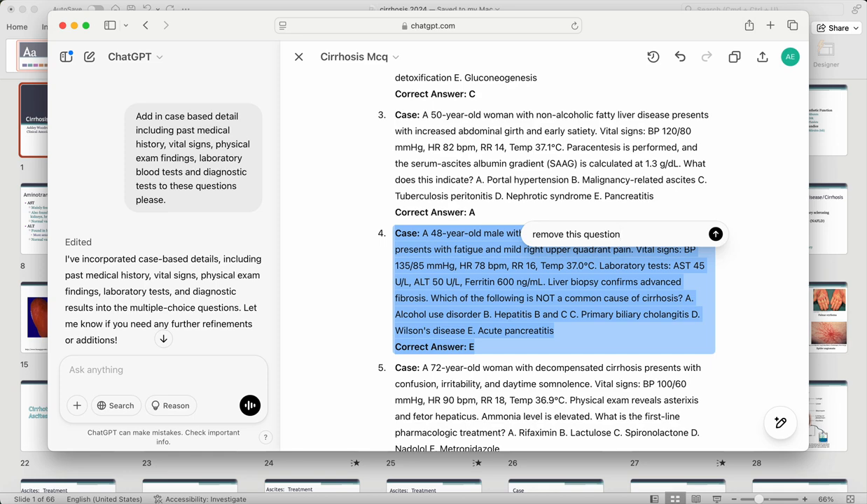
key("Return")
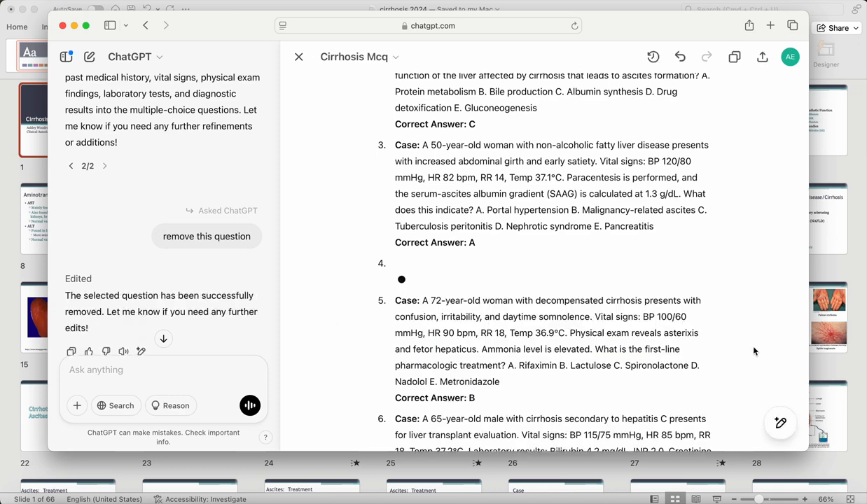
Step: Request an edit of question 5, about the 72-year-old woman, with the instruction "Please add in an ammonia level to this question"
scroll(753, 350, "down", 5)
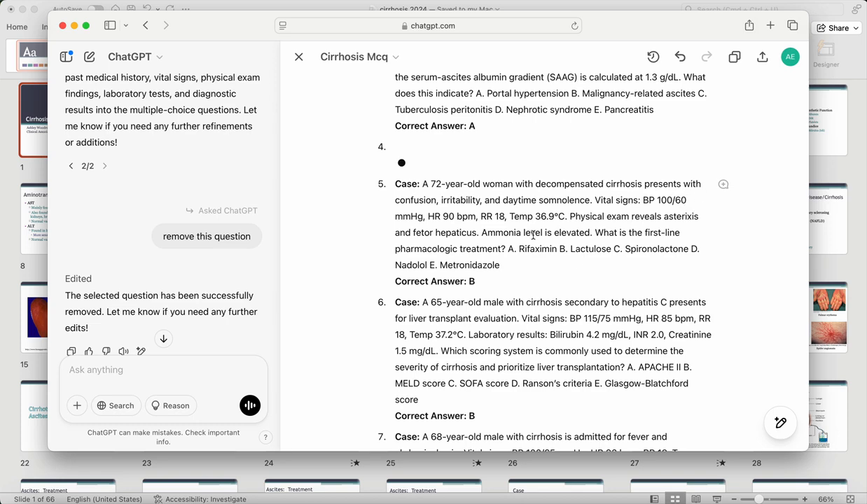
left_click(722, 185)
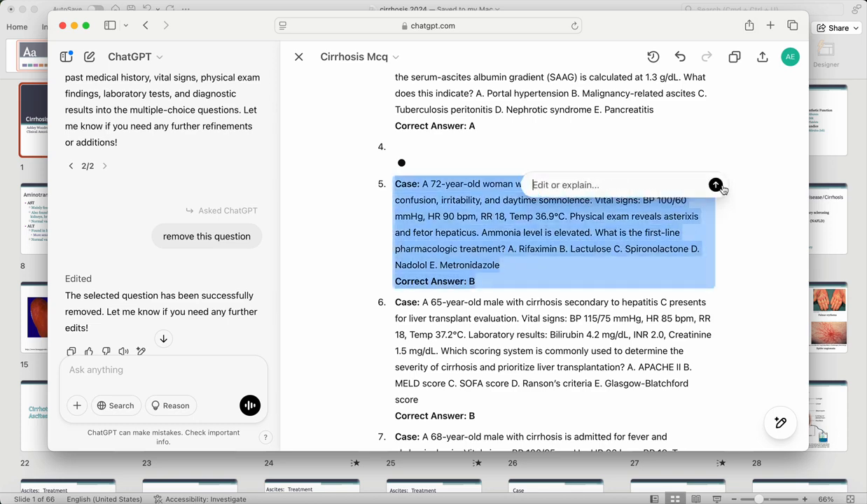
type("Please add in ")
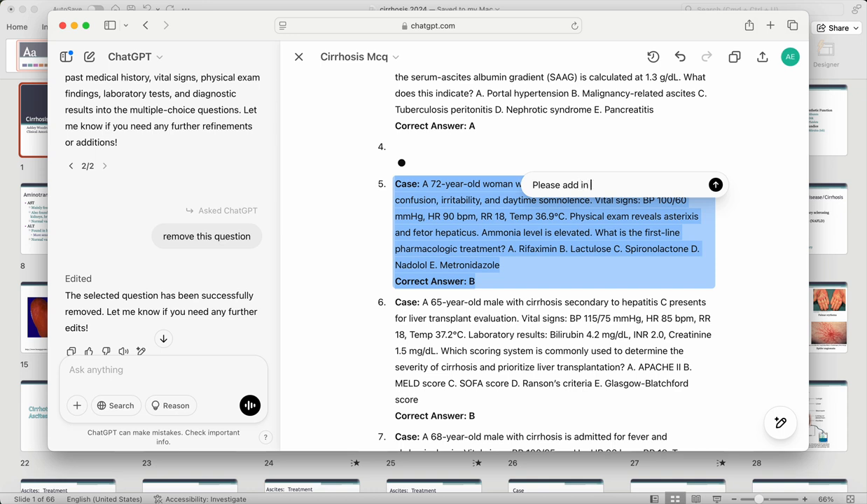
type("an ammon")
key("BackSpace")
type("monia level to this question")
key("Return")
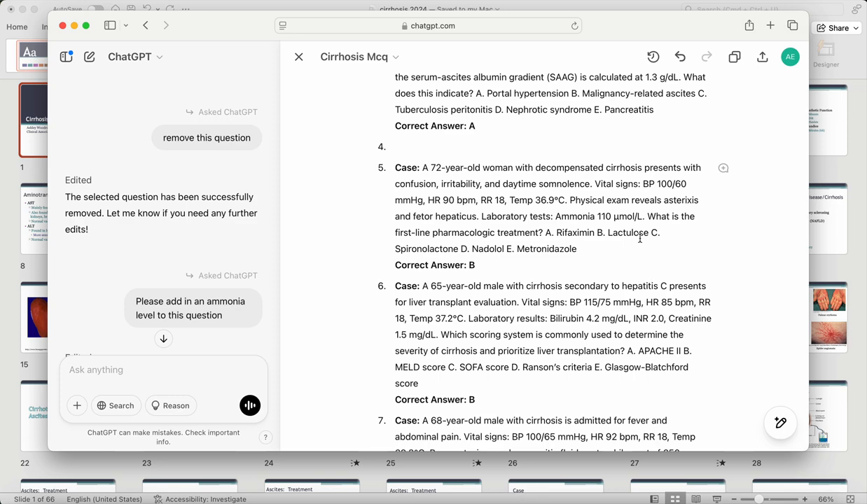
Step: Review questions 6 and 7 and the closing note at the end of the canvas
scroll(639, 239, "down", 3)
scroll(639, 239, "down", 1)
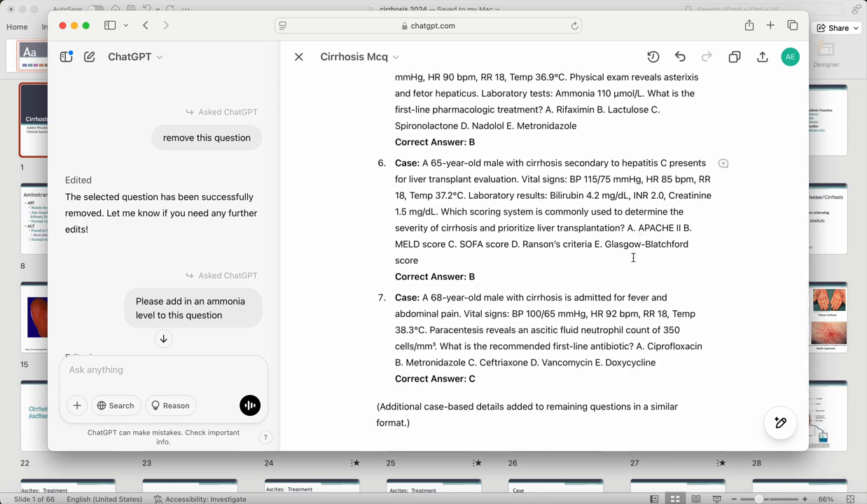
scroll(633, 259, "down", 1)
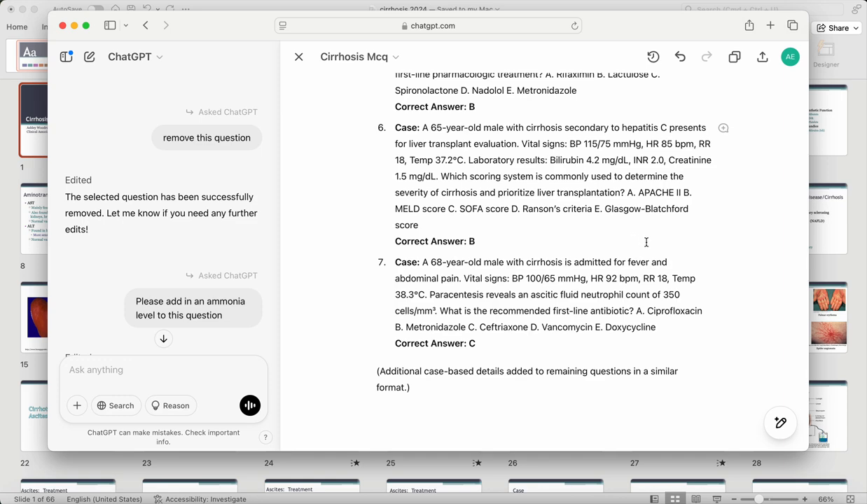
scroll(650, 242, "down", 3)
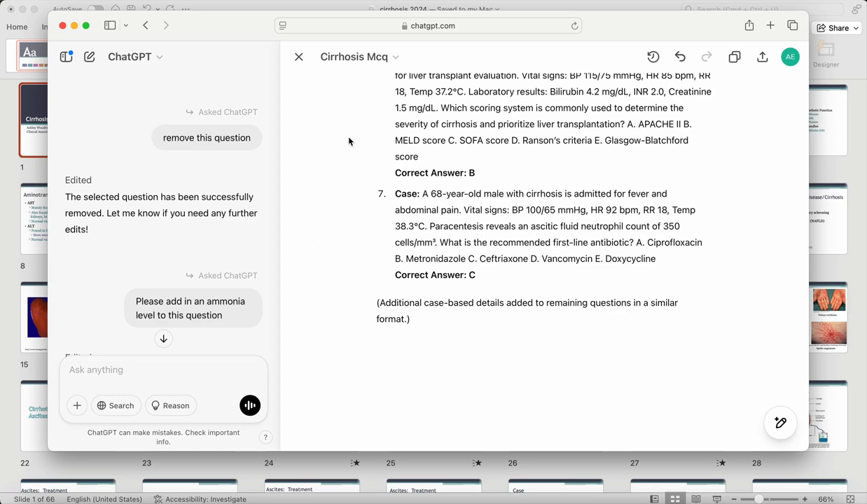
Step: Switch to the cirrhosis 2024 presentation in PowerPoint and examine the Learning Objectives slide in Normal view, especially the pharmacokinetic and pharmacodynamic objective
key("super+Tab")
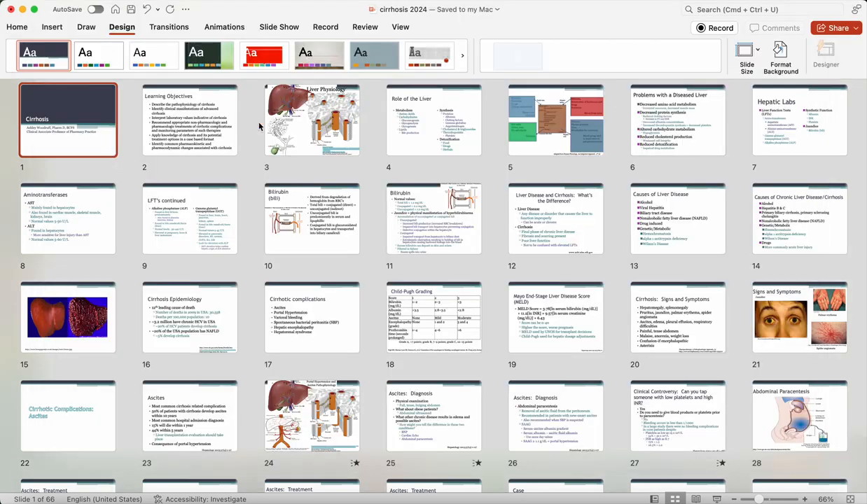
left_click(188, 133)
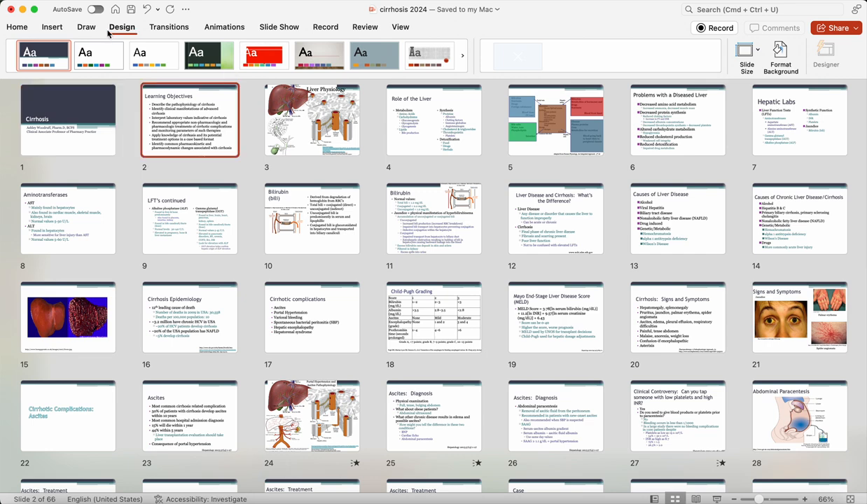
left_click(133, 1)
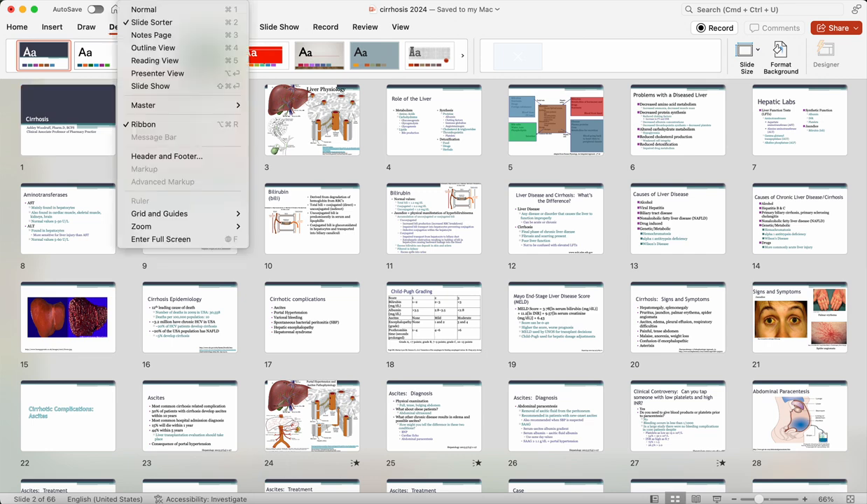
left_click(145, 9)
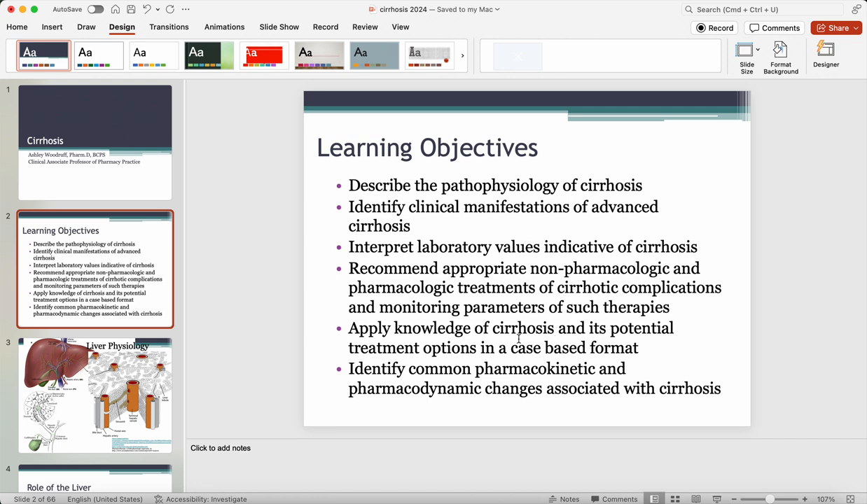
left_click_drag(351, 370, 681, 395)
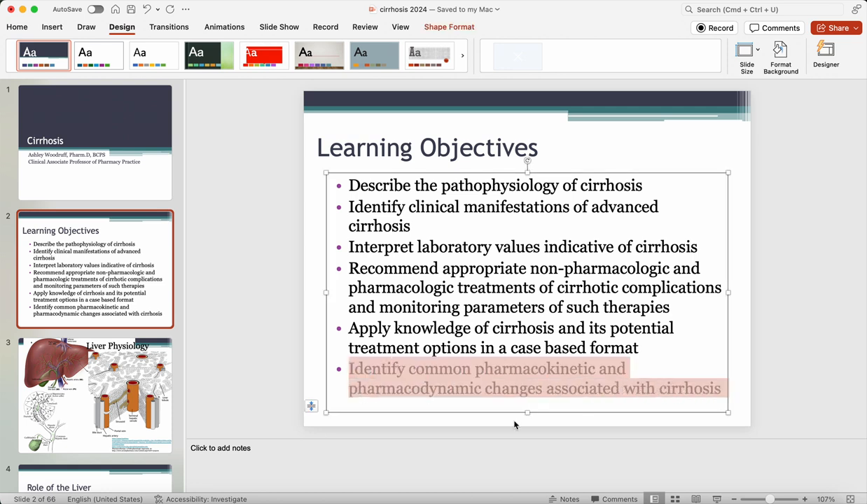
left_click(270, 319)
Step: Switch to ChatGPT and start a chat message reading "I don't see any questions on the pharmacokinetic or pharmacodynamic changes that occur in cirrhosis."
key("super+Tab")
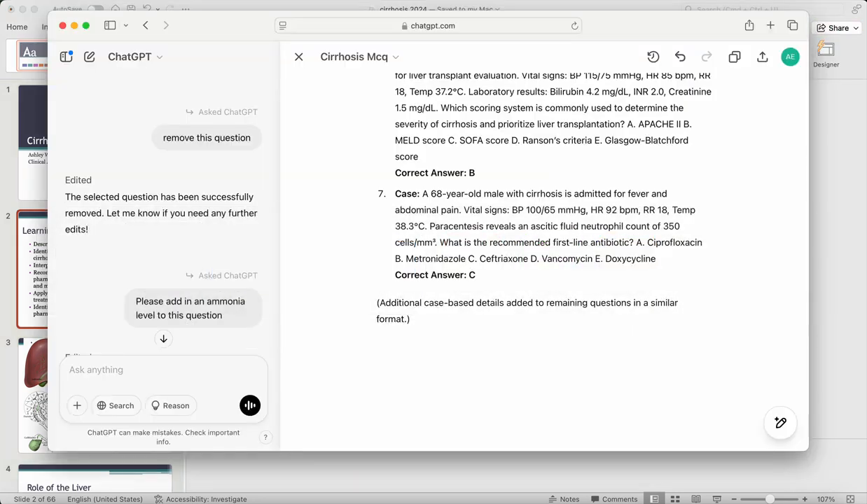
left_click(128, 374)
type("(")
type(" don't")
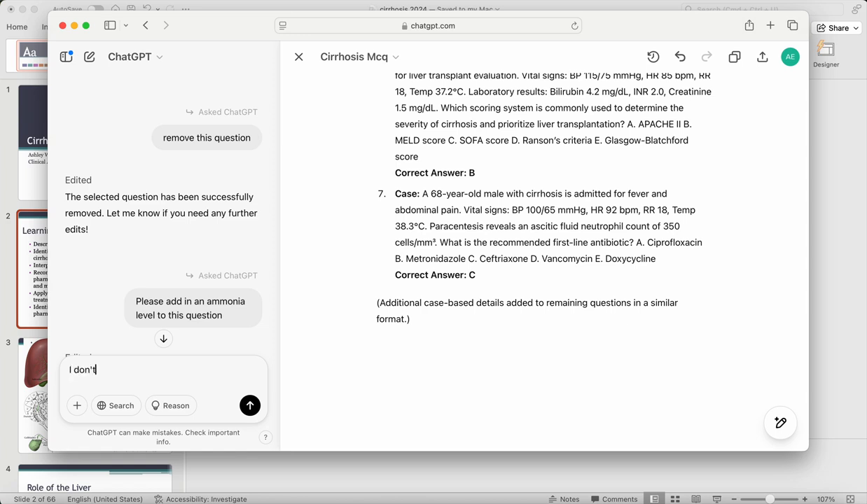
type(" see any questions on the phar")
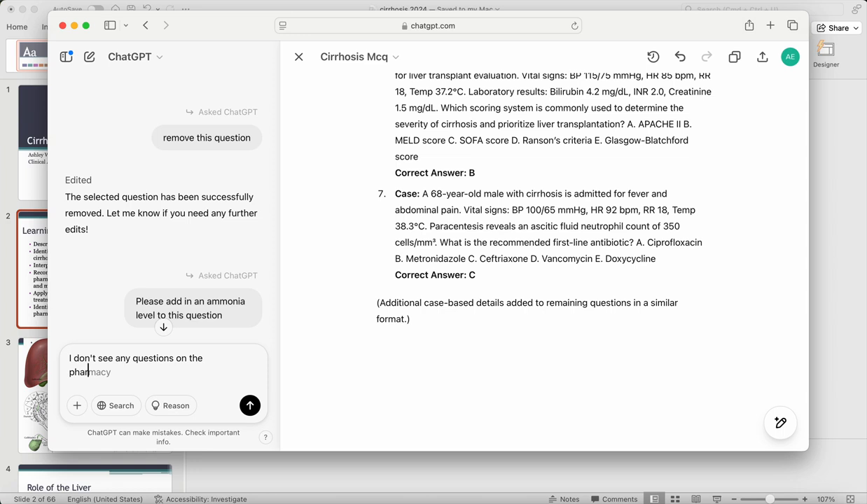
type("macokinetic or phy")
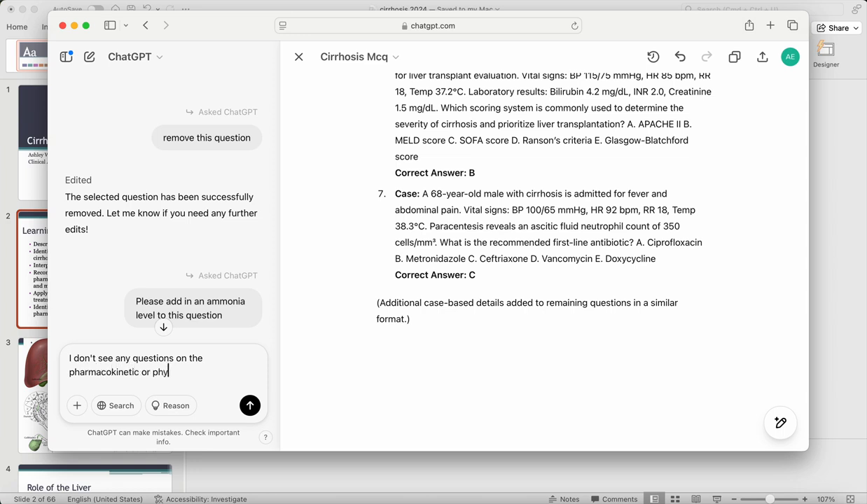
key("BackSpace")
type("armacodynamic chan")
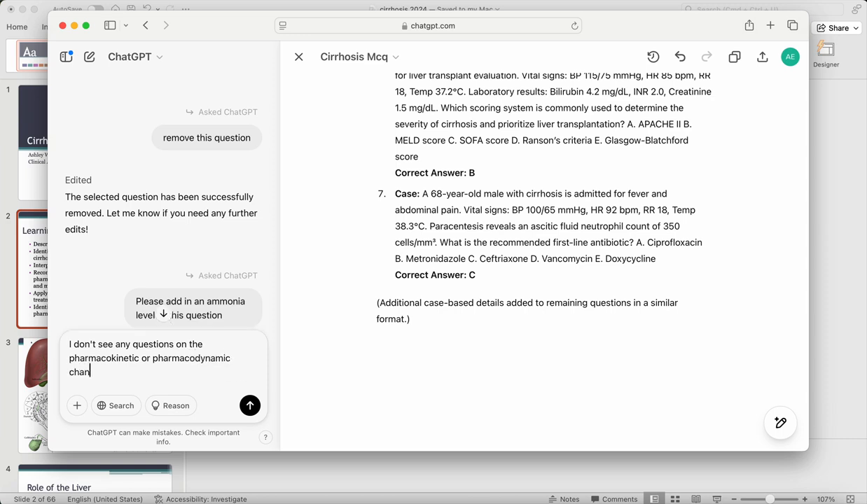
type("ges that occur in c")
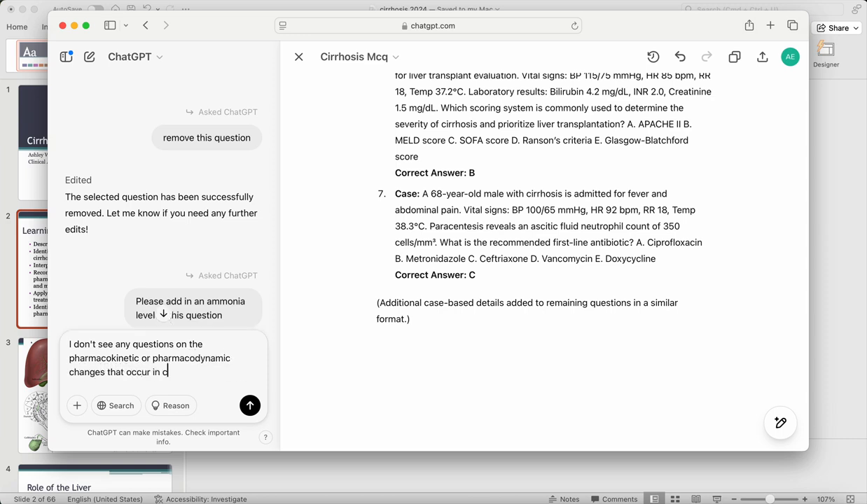
type("irrhosis.  Please reference the ")
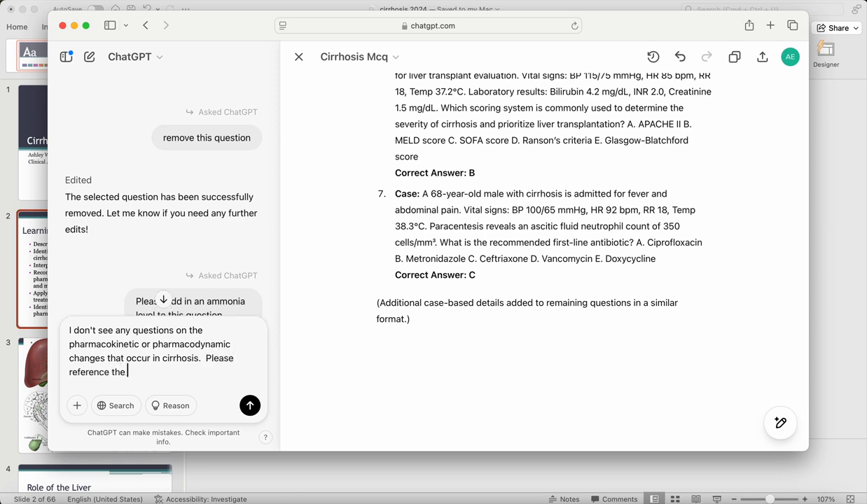
Step: Complete and send the message, asking it to reference the relevant previously uploaded cirrhosis slides and create 5 multiple choice questions in the same form
type("slides that refer to this from the")
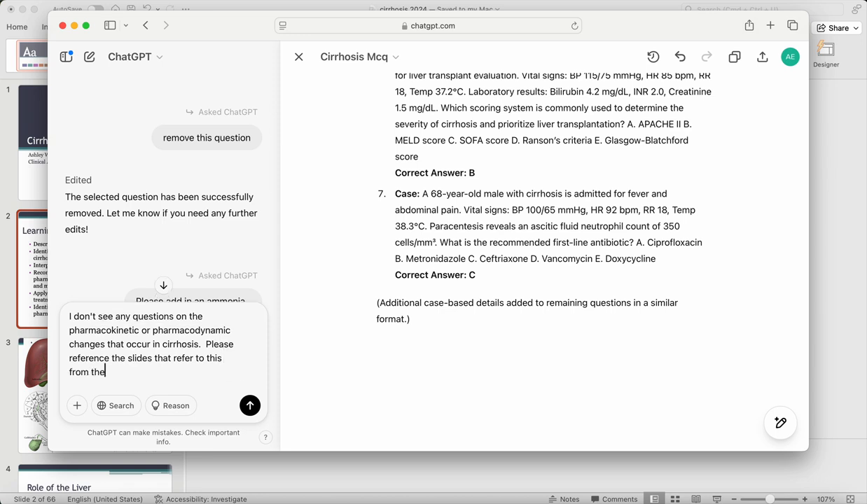
type(" previously uploaded cirr")
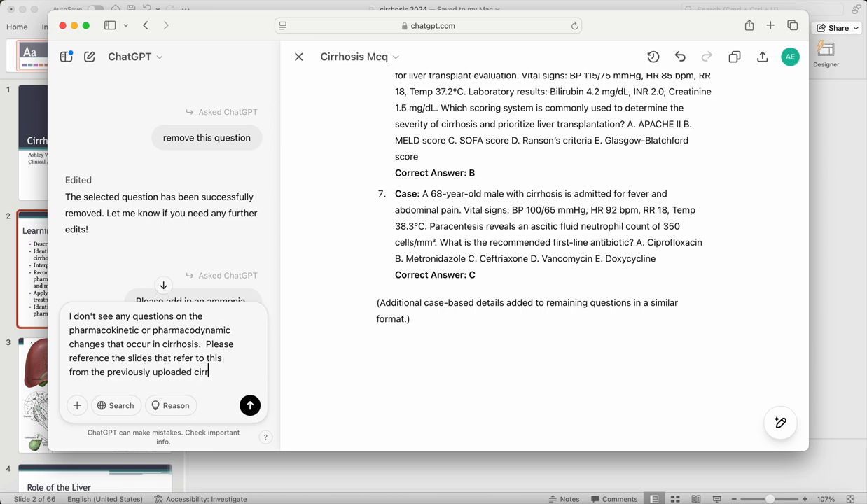
type("hosis slide s")
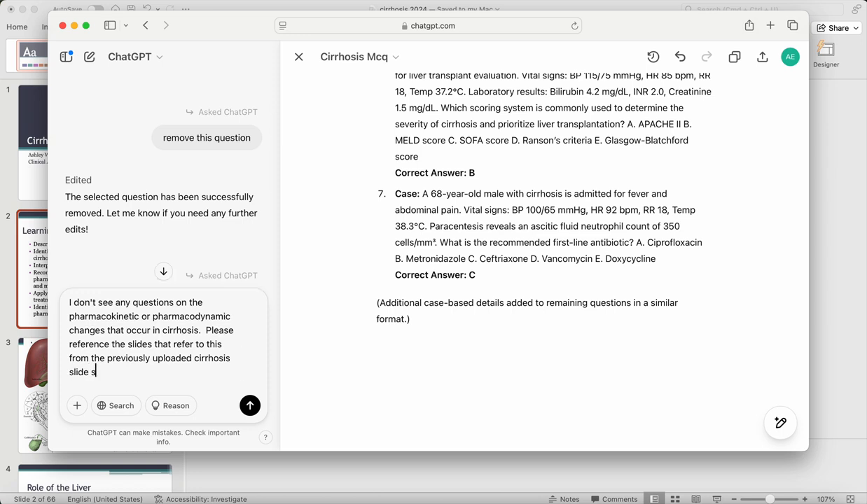
type("et and create 5 multip")
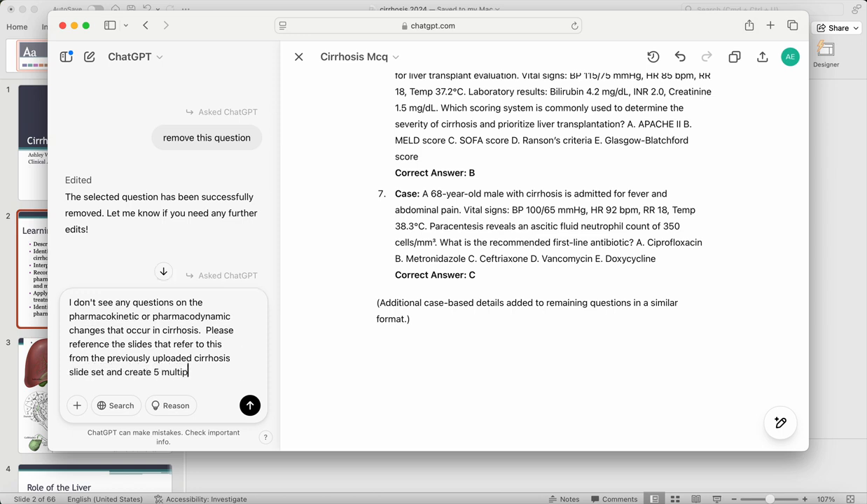
type("le choice questions in ")
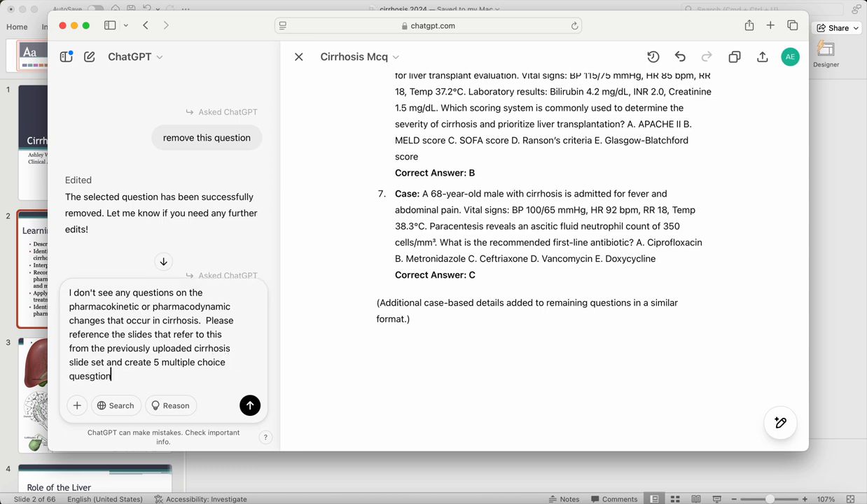
type("the same form as those ")
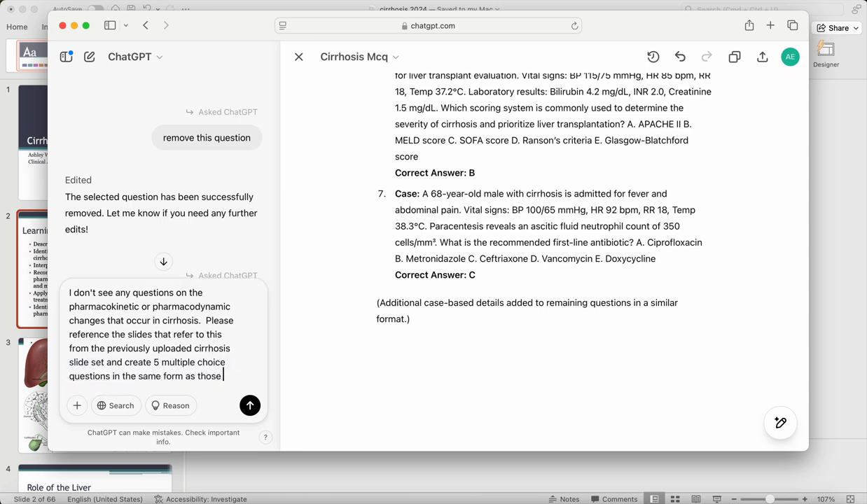
type("previously crea")
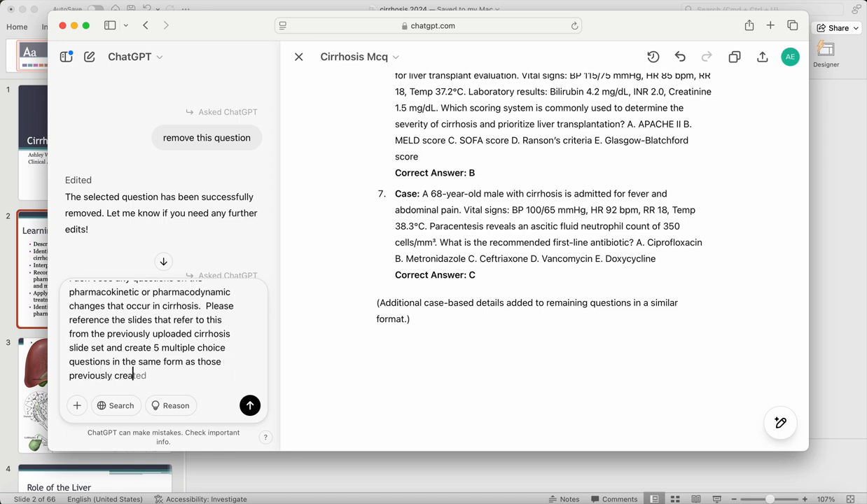
type("ted in this project.")
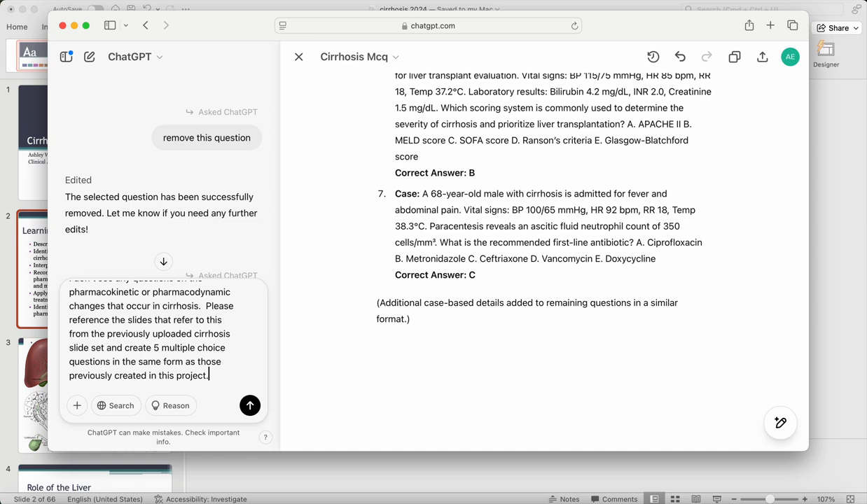
left_click(249, 406)
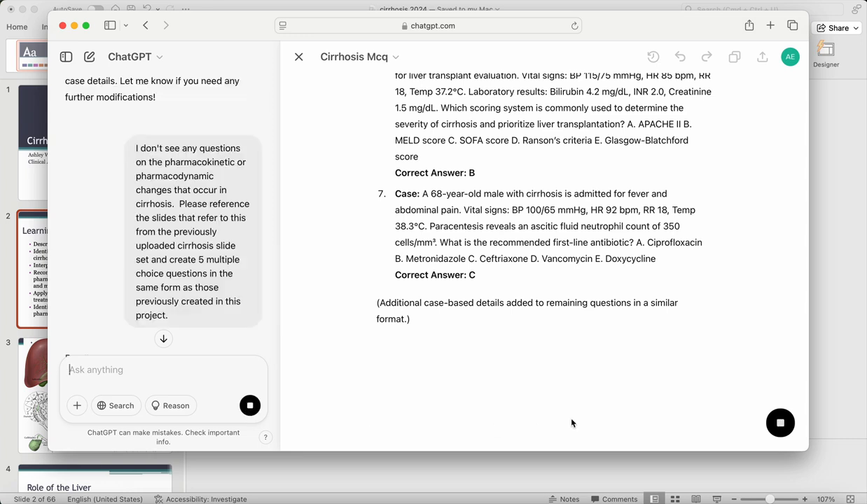
Step: Review the added pharmacokinetic and pharmacodynamic questions 6 to 10 in the canvas, including their answer options and correct answers
scroll(204, 272, "down", 2)
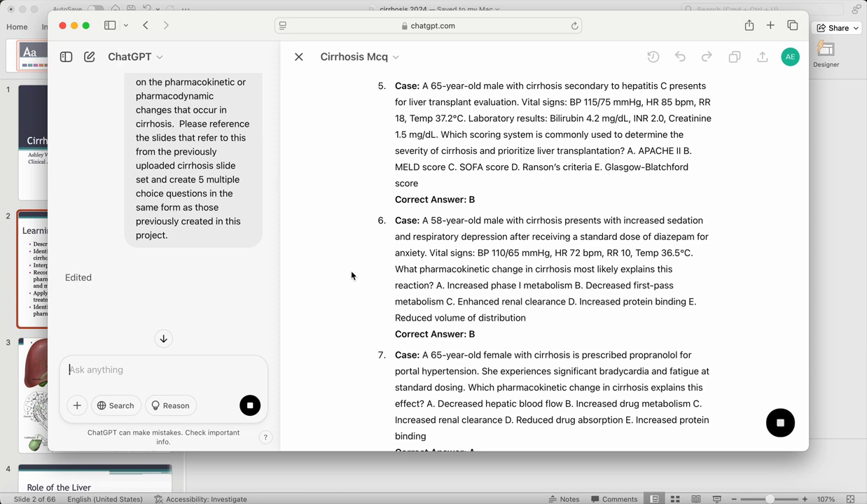
left_click_drag(396, 220, 464, 245)
left_click(352, 258)
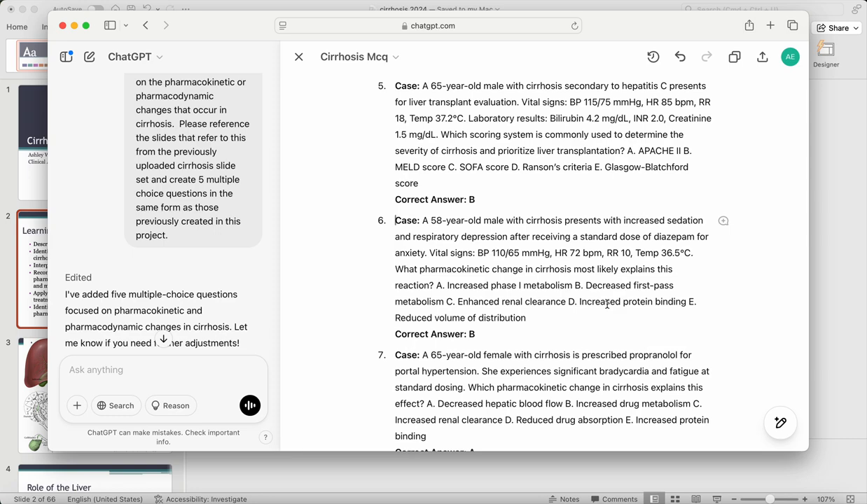
scroll(615, 321, "down", 5)
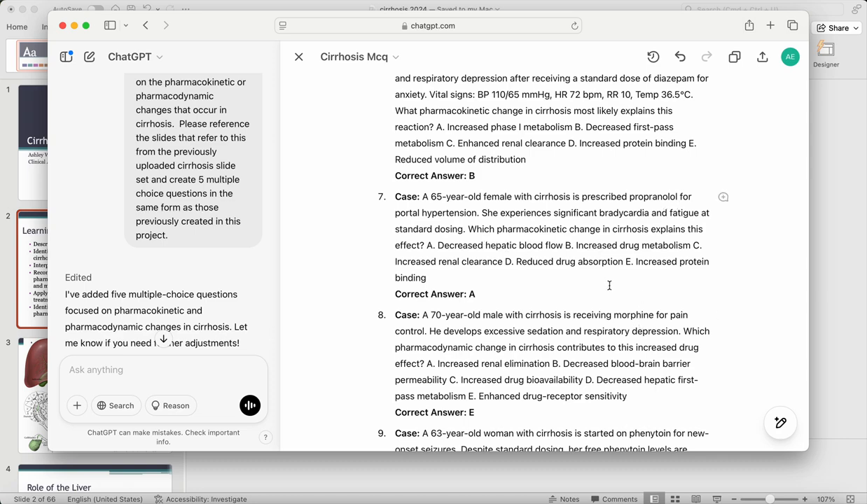
scroll(610, 285, "down", 5)
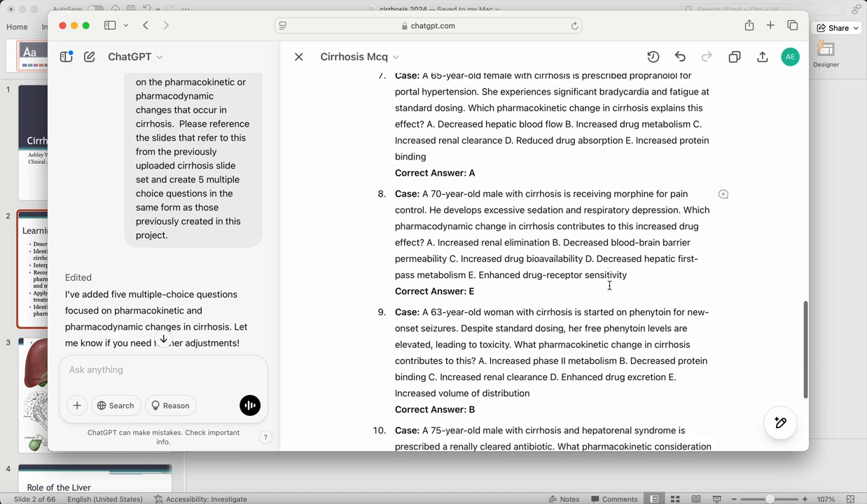
scroll(609, 285, "down", 1)
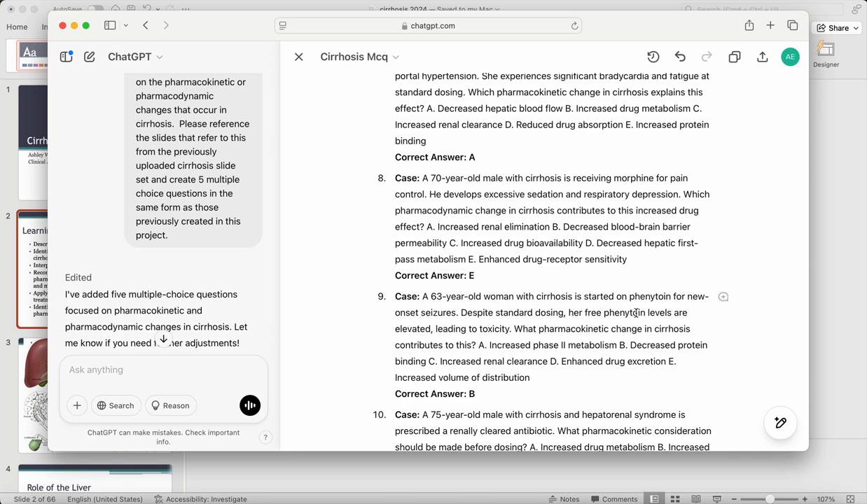
scroll(636, 312, "down", 1)
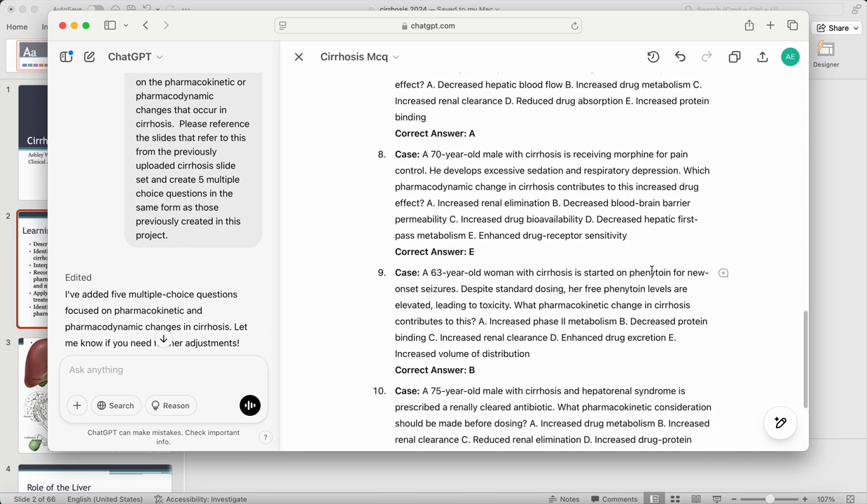
scroll(651, 270, "down", 1)
scroll(651, 270, "down", 1)
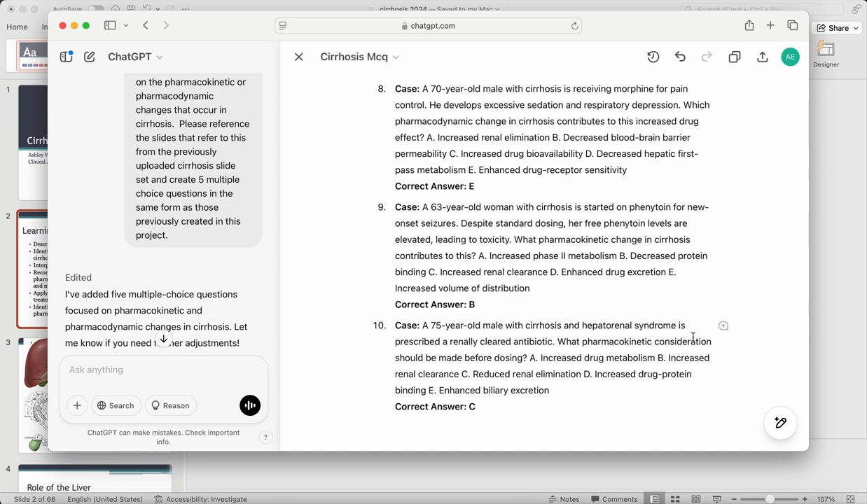
Step: Request an edit of question 10, about the 75-year-old male, with the instruction "Can you add in a renally eliminated antibiotic to this question"
left_click(724, 326)
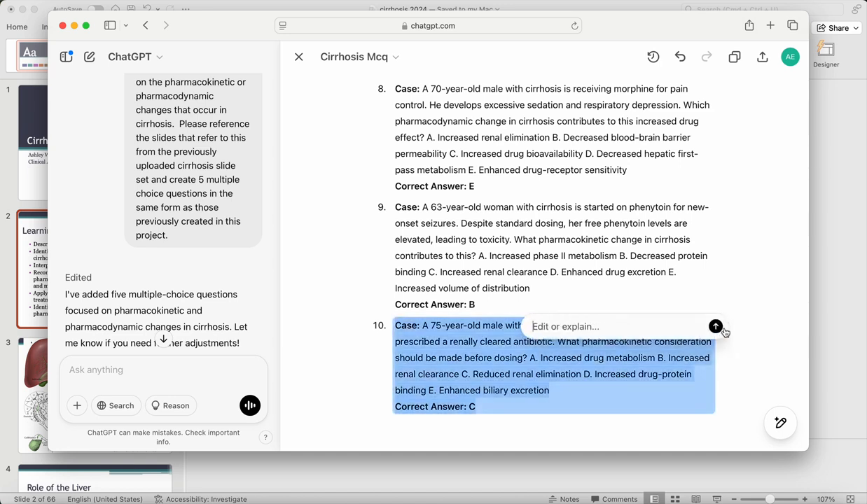
type("Can you add in a really")
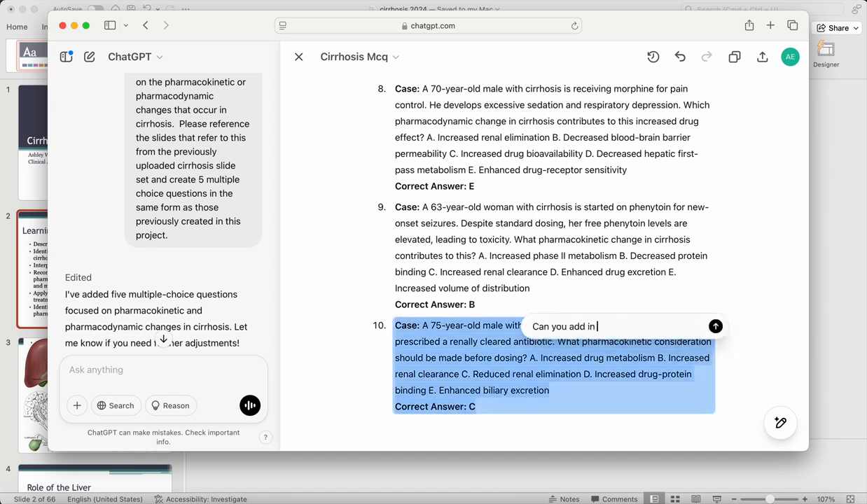
key("BackSpace")
key("BackSpace")
key("BackSpace")
key("BackSpace")
key("BackSpace")
type("nally eliminated antibiotic")
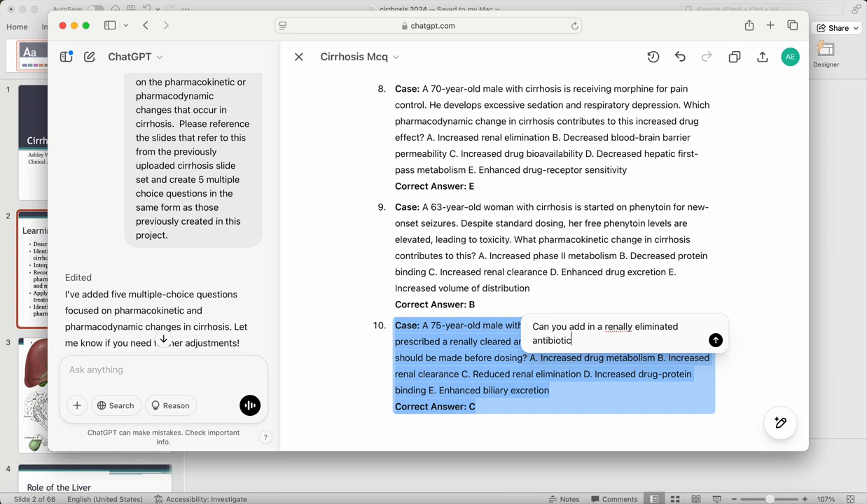
type(" to this question")
key("Return")
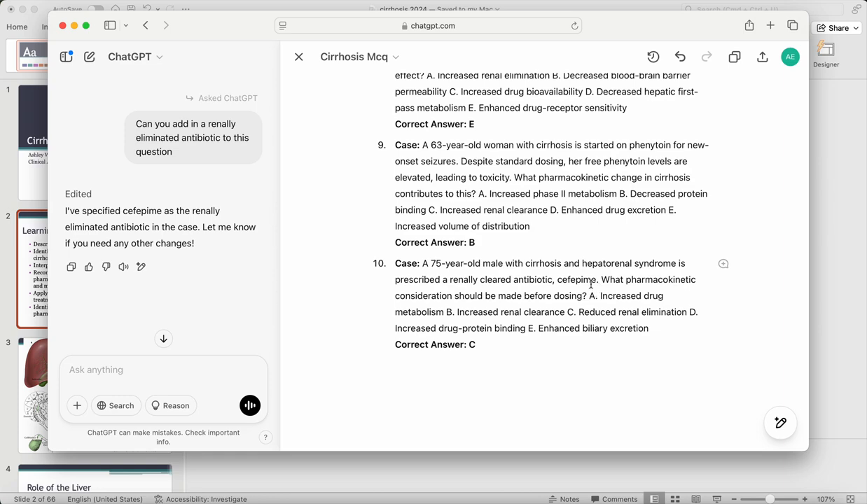
Step: Switch to the cirrhosis 2024 presentation in PowerPoint, show it in Slide Sorter view, and examine the pharmacokinetic and pharmacodynamic slides, selecting slide 59
key("super+Tab")
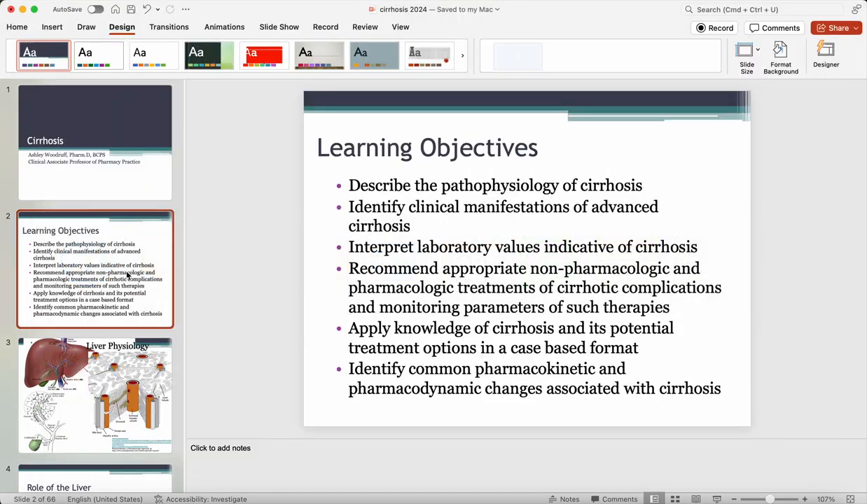
scroll(126, 274, "down", 1)
scroll(126, 274, "down", 1)
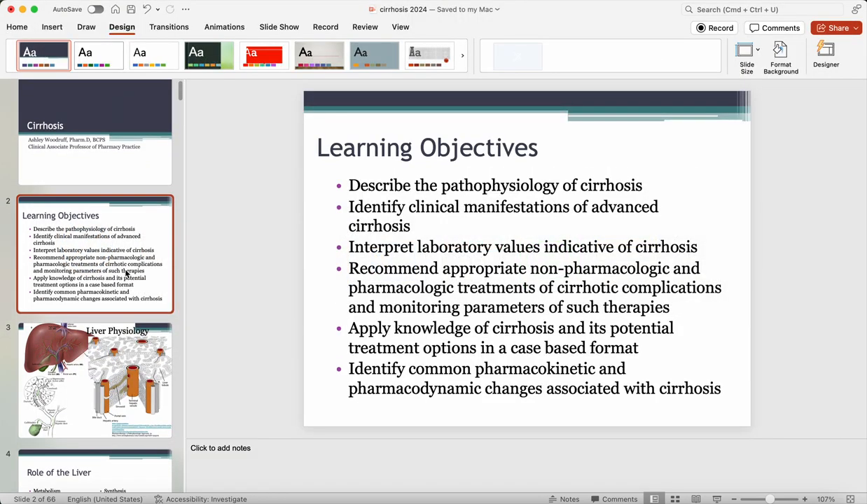
left_click(133, 0)
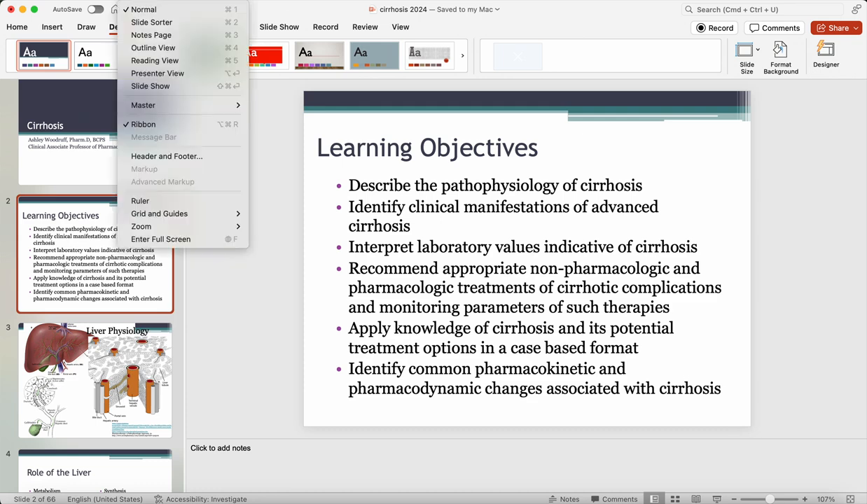
left_click(159, 25)
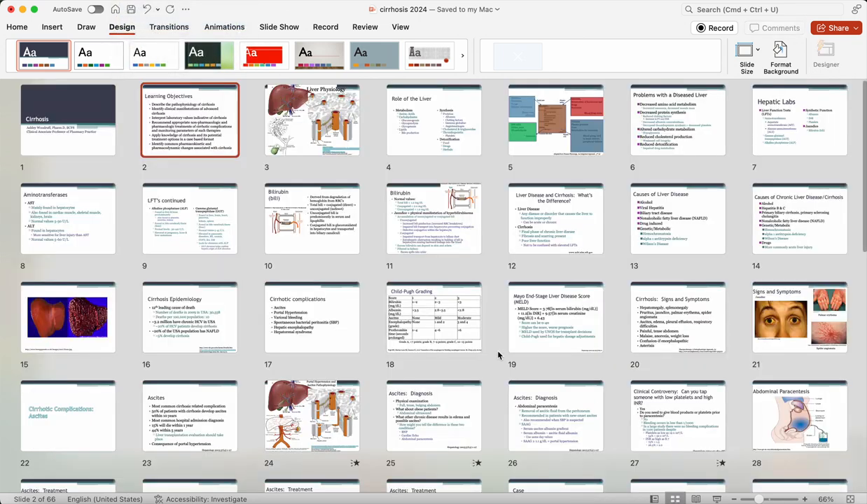
scroll(567, 294, "down", 5)
scroll(566, 298, "down", 8)
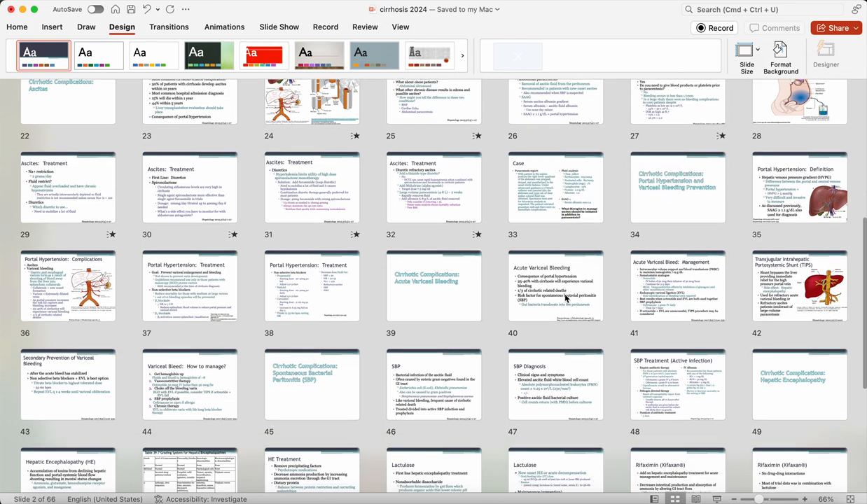
scroll(566, 299, "down", 3)
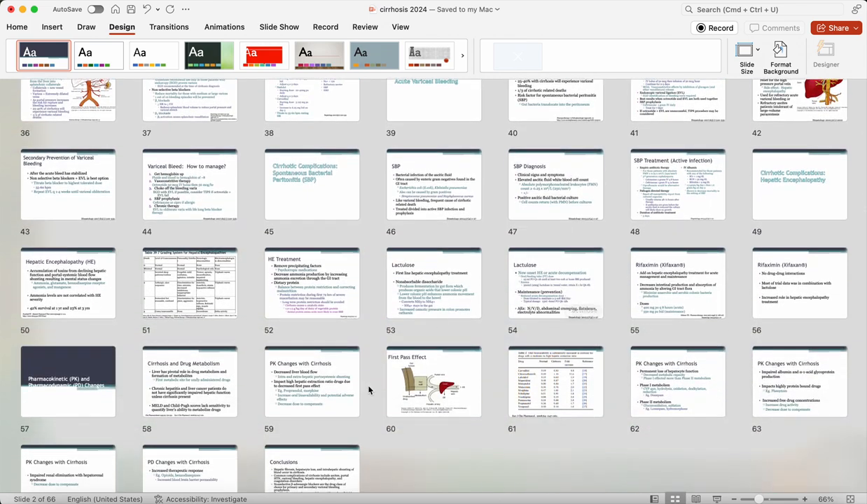
scroll(373, 390, "down", 2)
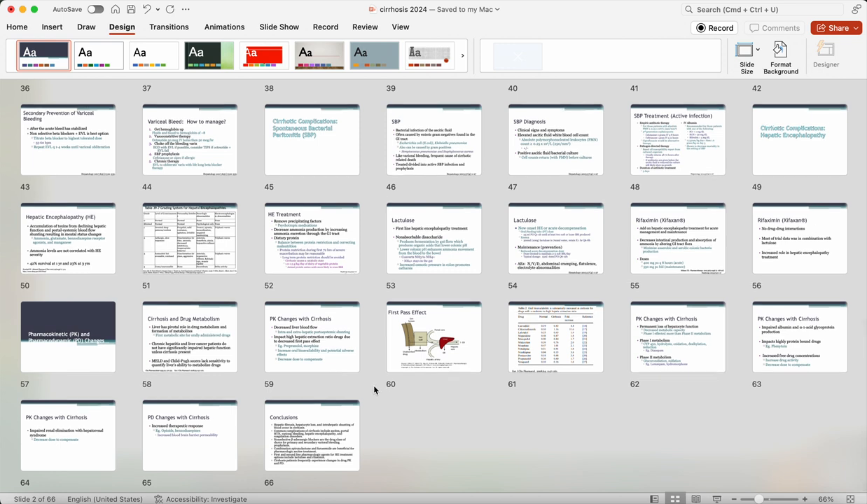
left_click(304, 343)
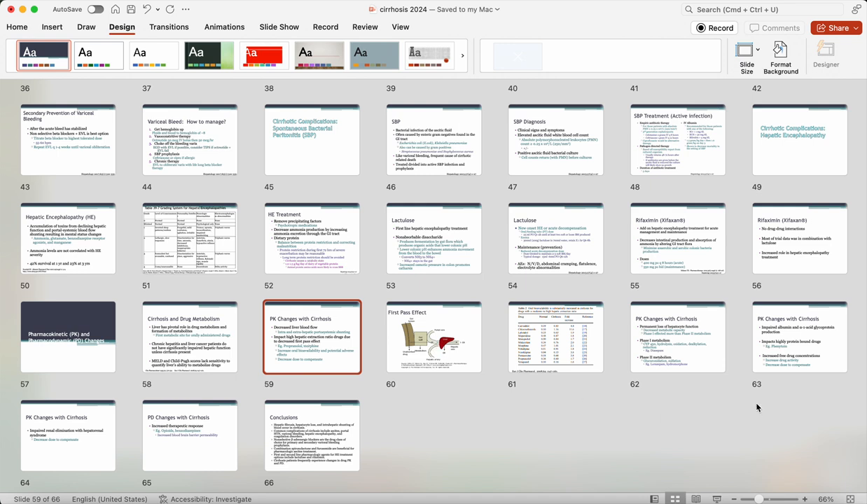
Step: Examine the remaining pharmacokinetic and pharmacodynamic slides of the cirrhosis presentation, selecting slides 62, 63, 64 and 65 one after another
left_click(700, 355)
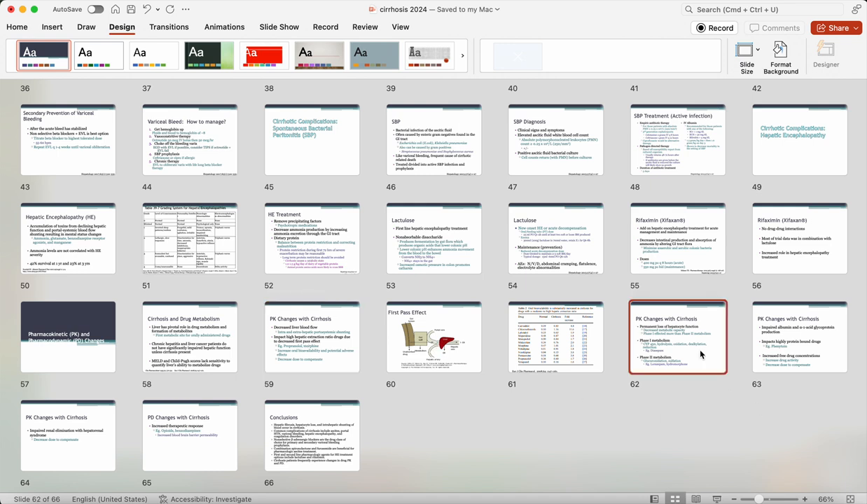
left_click(827, 362)
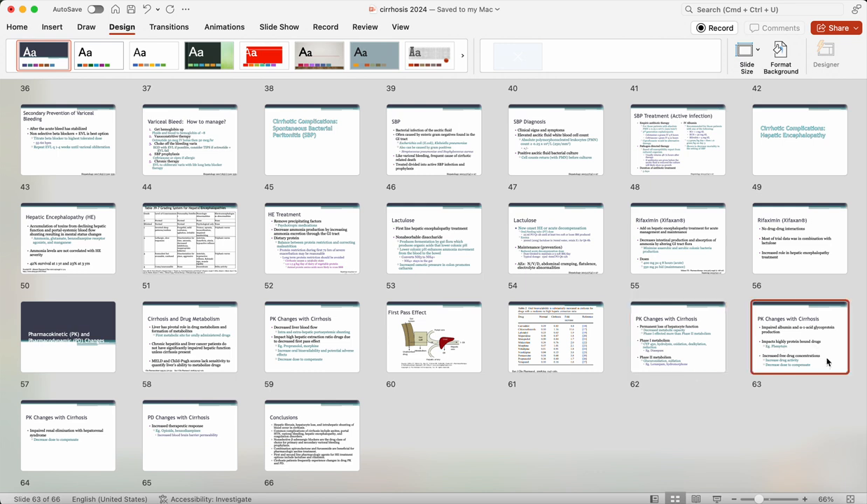
left_click(73, 458)
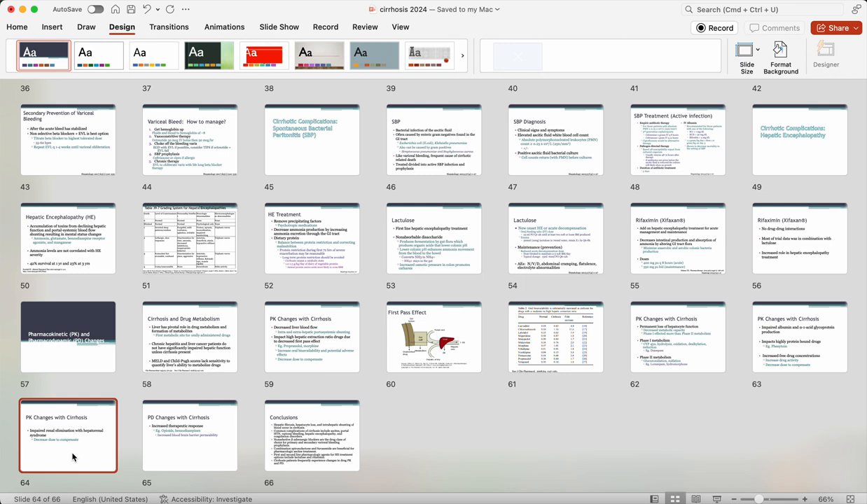
left_click(184, 458)
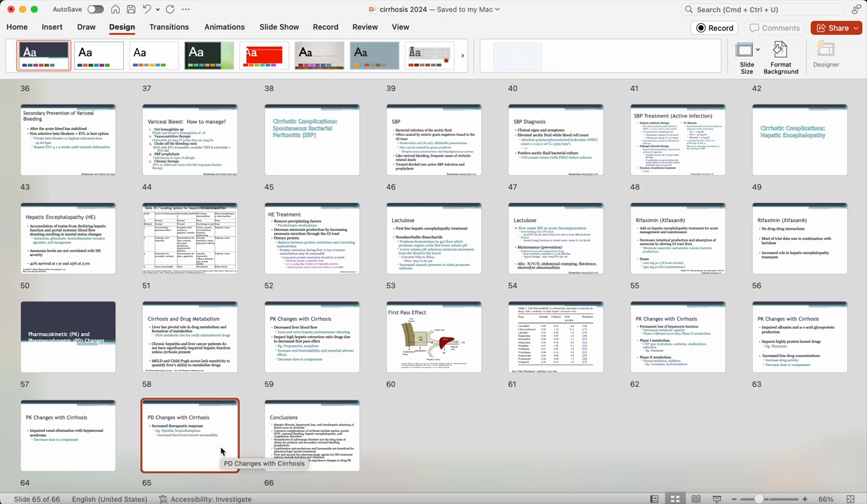
Step: Switch back to ChatGPT in the browser and review canvas questions 10 back to 7 against the slide content
key("super+Tab")
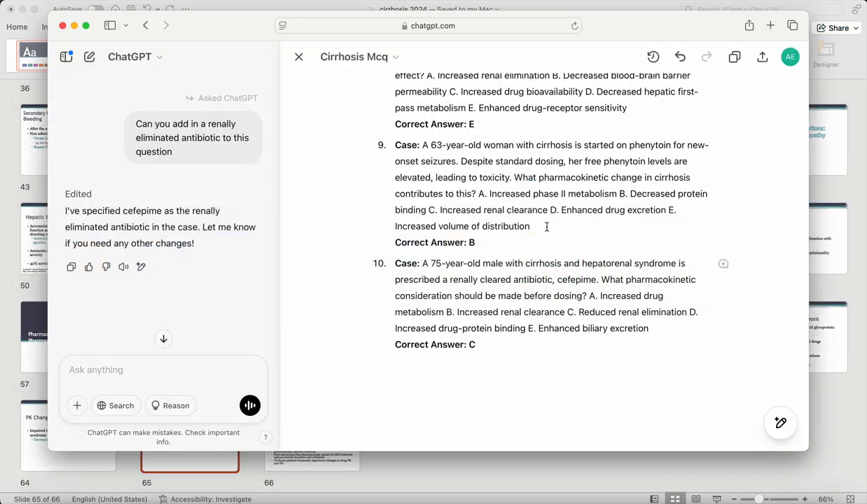
scroll(628, 308, "up", 3)
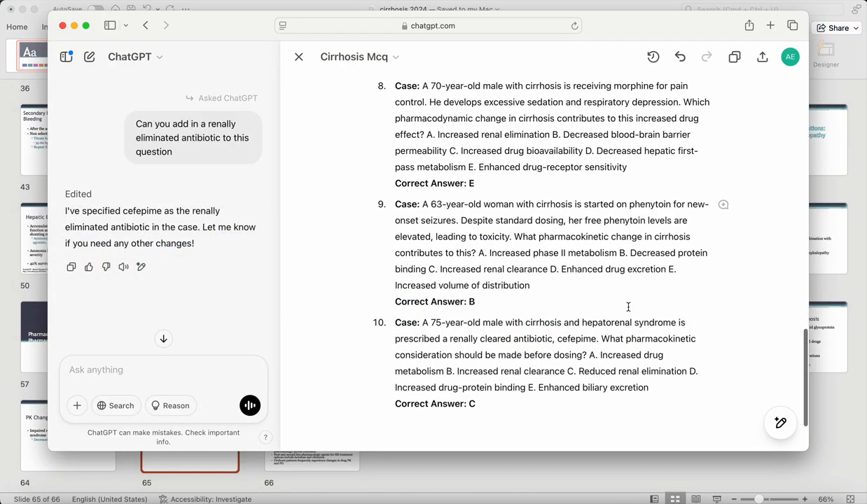
scroll(628, 308, "up", 3)
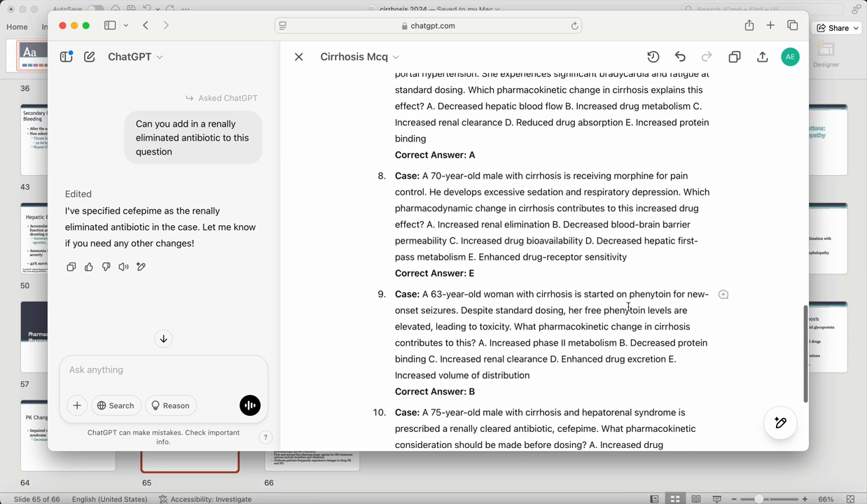
scroll(628, 306, "up", 3)
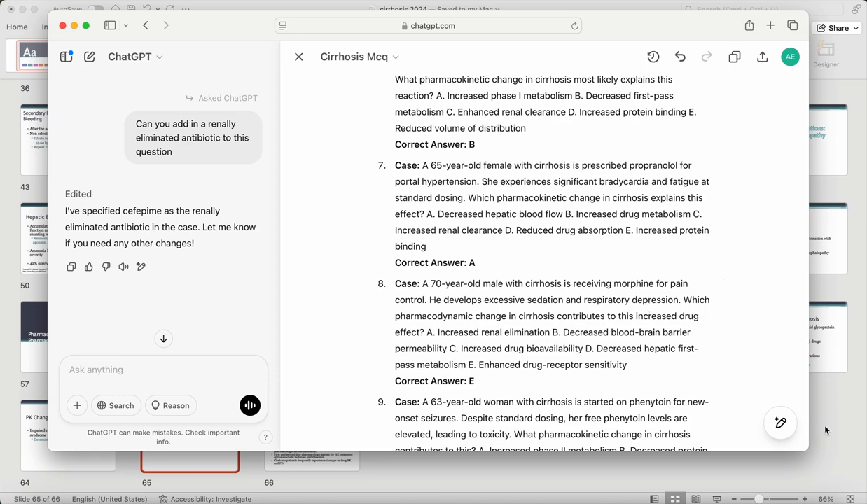
Step: Open the downloaded PIIS0002945923015723.pdf in Adobe Acrobat, show its title and abstract, and reposition the window to reveal more of the page
left_click(804, 487)
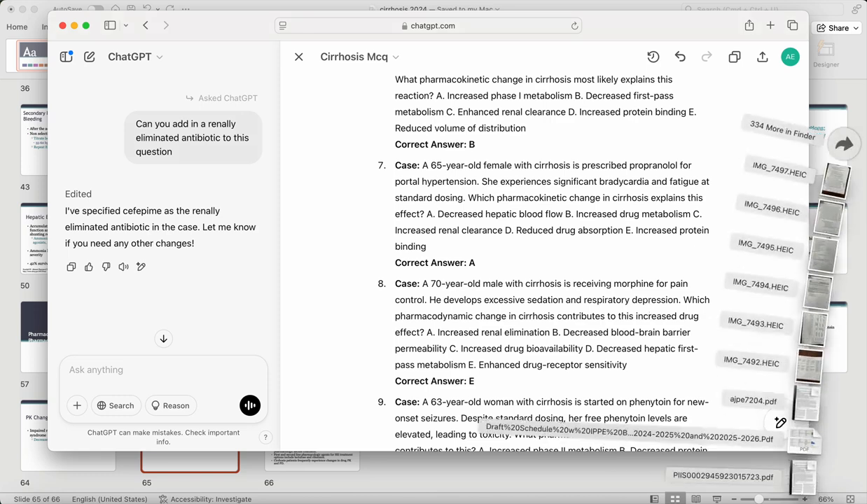
left_click(804, 482)
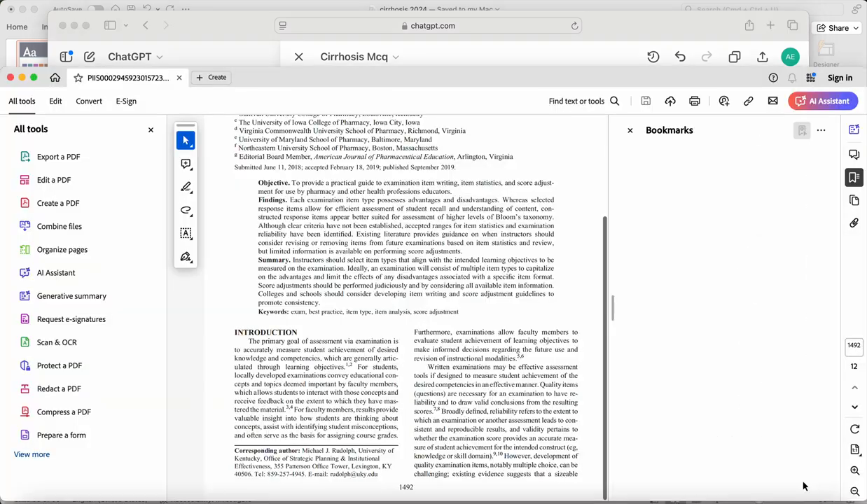
scroll(423, 295, "up", 3)
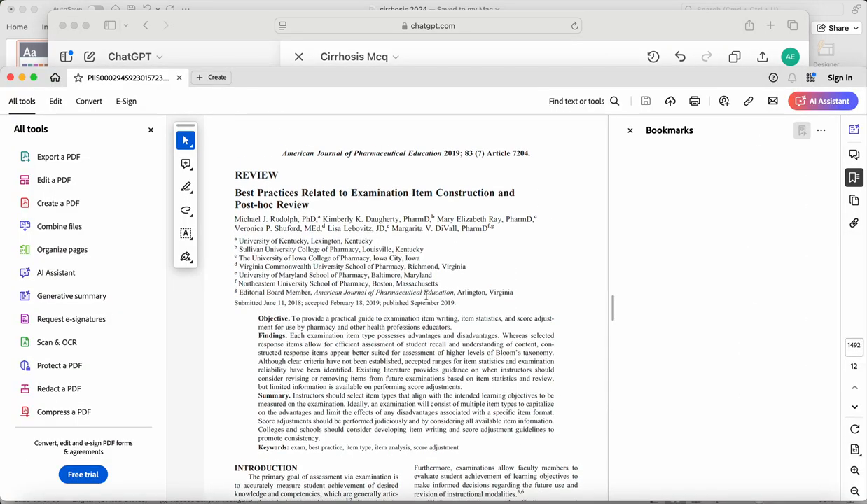
left_click_drag(416, 78, 417, 28)
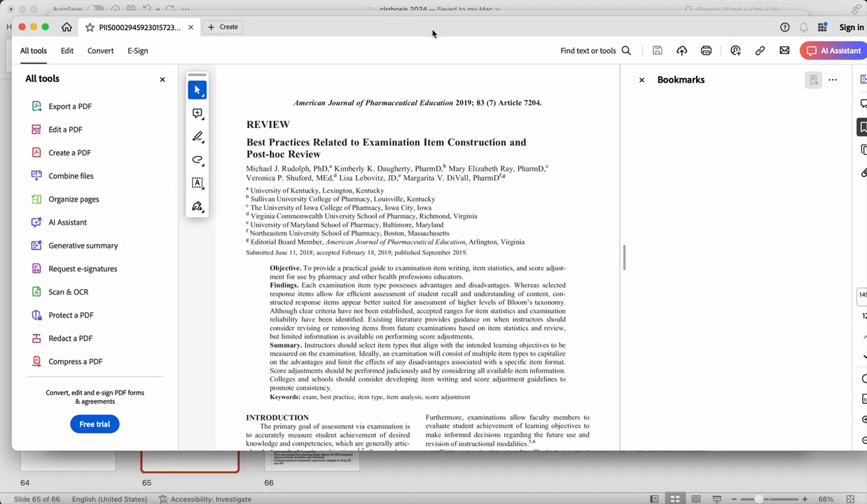